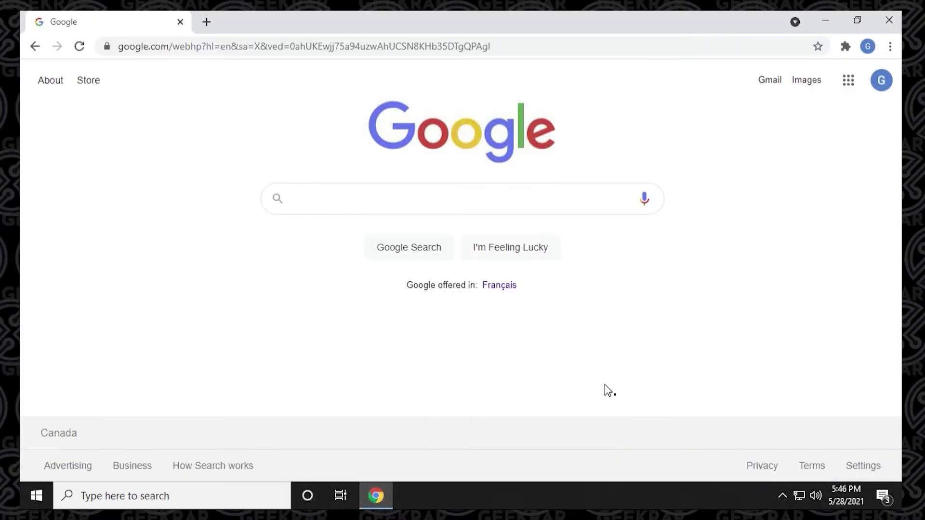
- Search Google for 'download steam'
click(316, 192)
text(download steam)
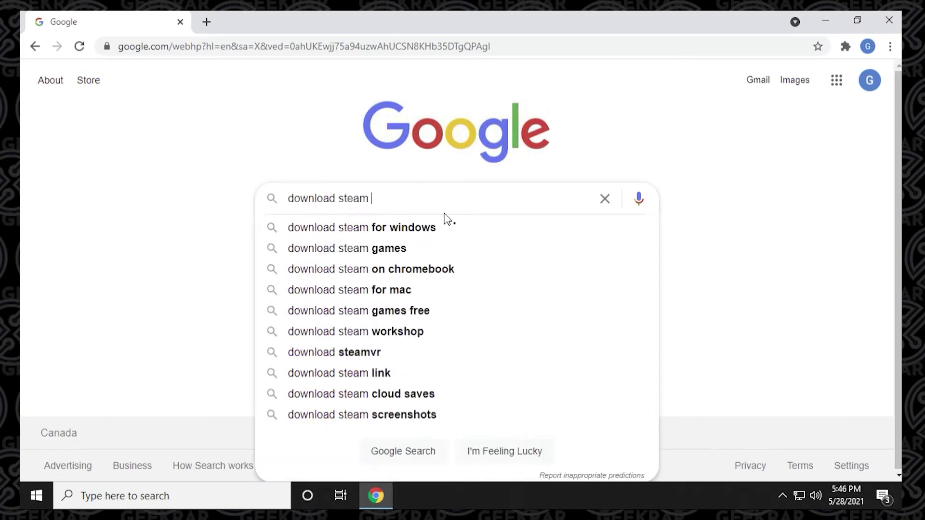
key(Return)
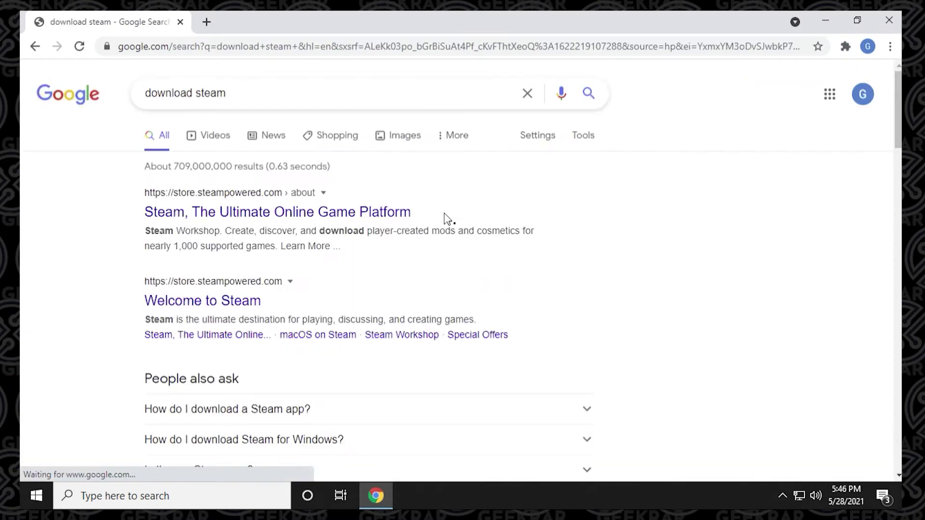
- Open the 'Welcome to Steam' result and go to the Steam about page for installing
scroll(462, 224, down, 5)
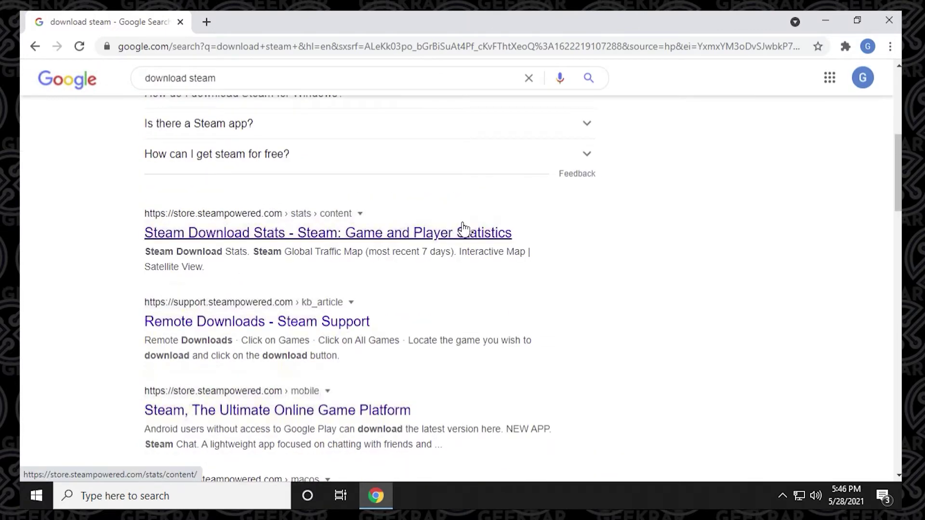
scroll(463, 228, up, 5)
click(215, 239)
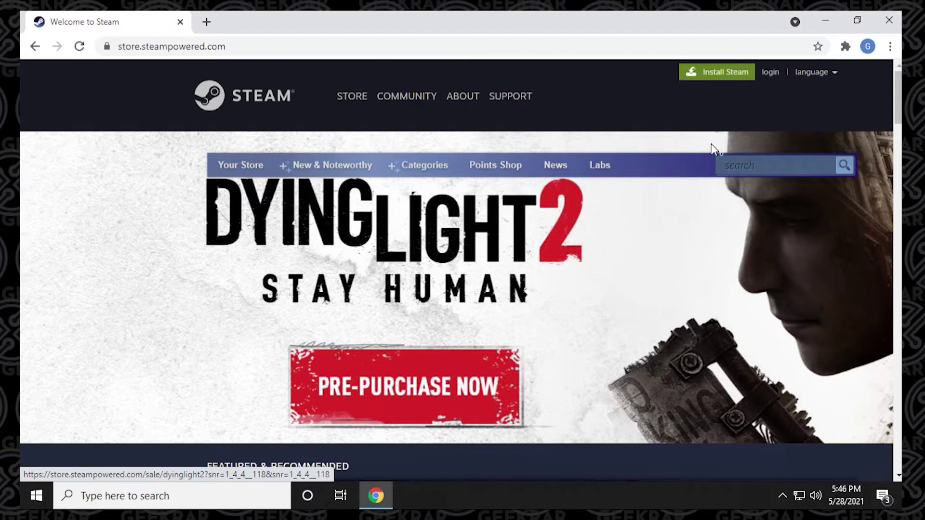
click(716, 82)
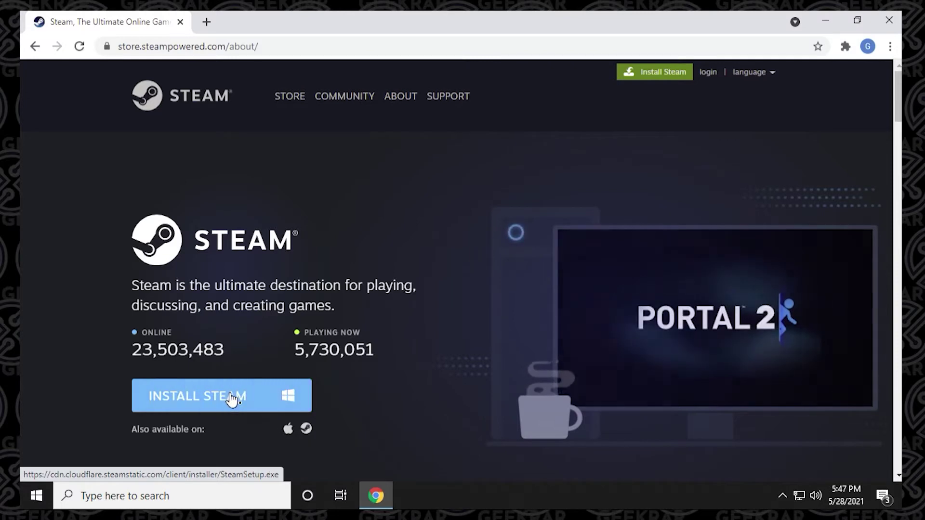
- Download the SteamSetup.exe installer for Windows and run it from the download shelf
click(233, 399)
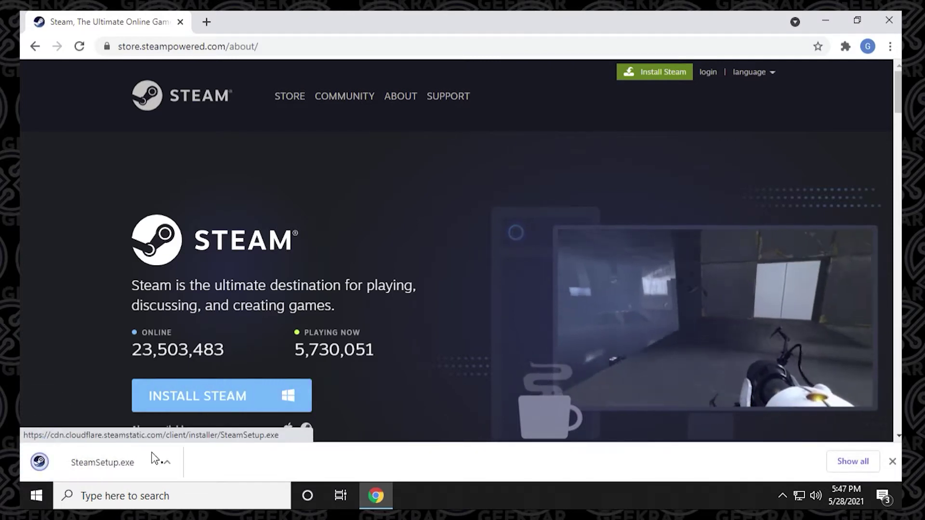
click(167, 463)
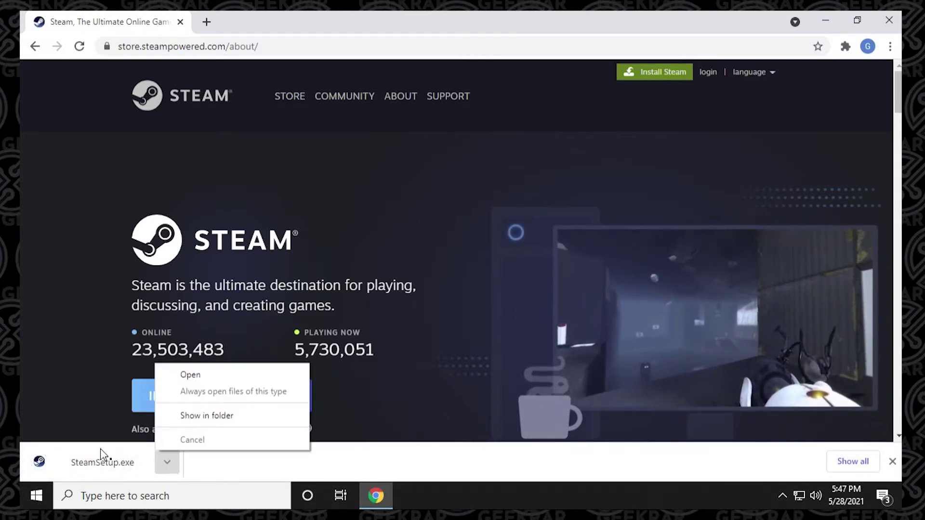
click(190, 374)
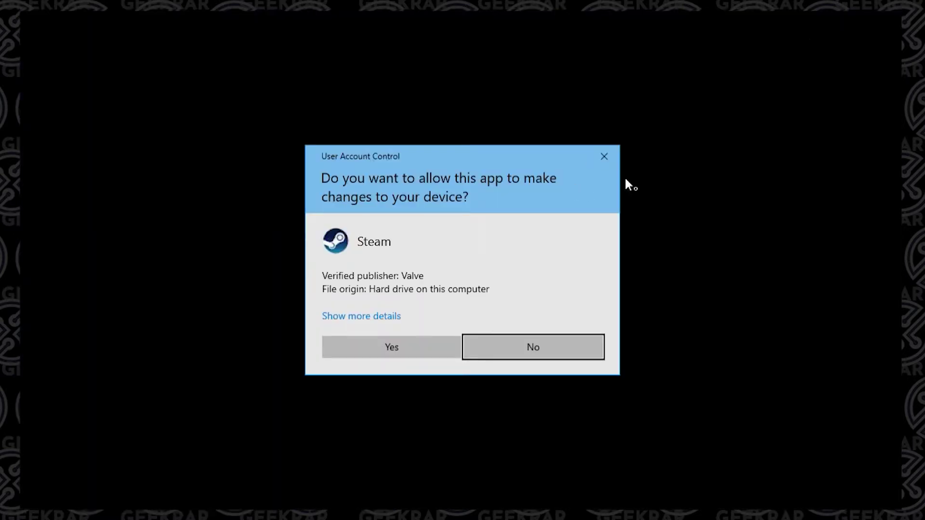
- Approve the installer and install Steam in English to the default folder, launching it at finish
click(378, 354)
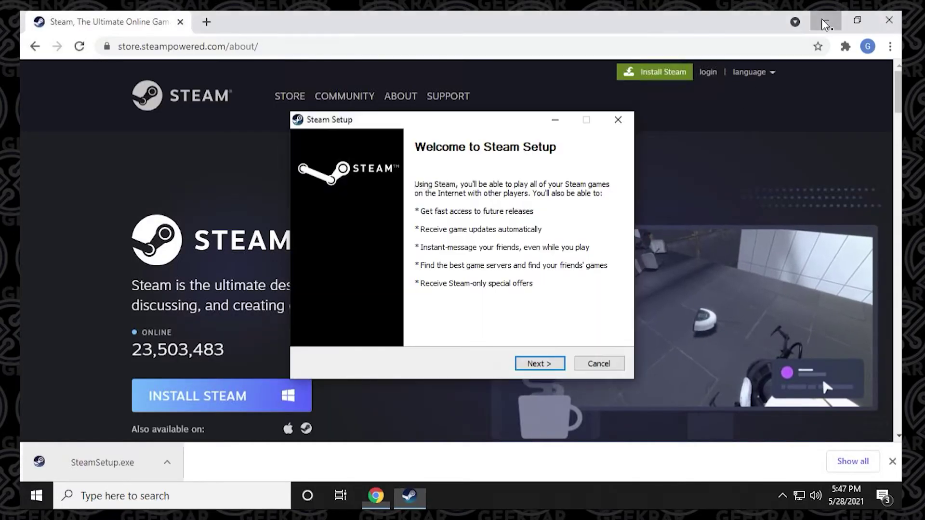
click(825, 22)
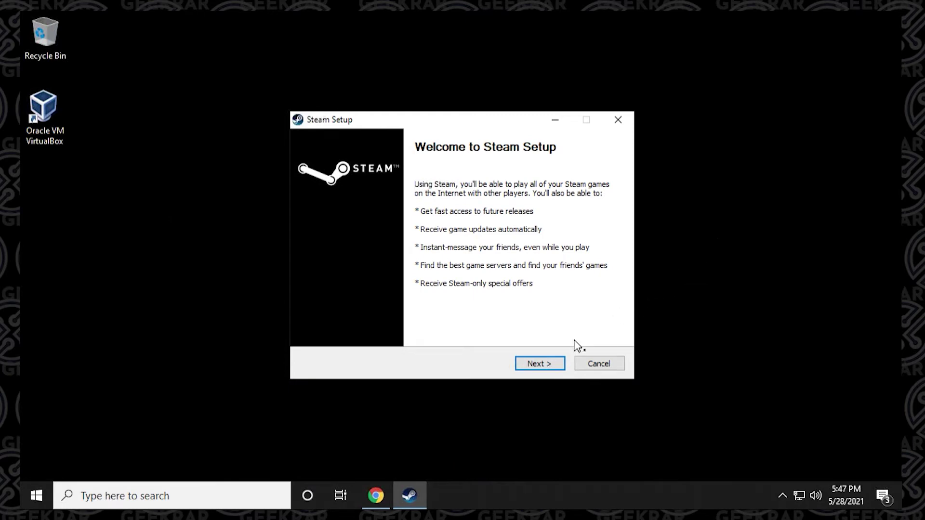
click(552, 366)
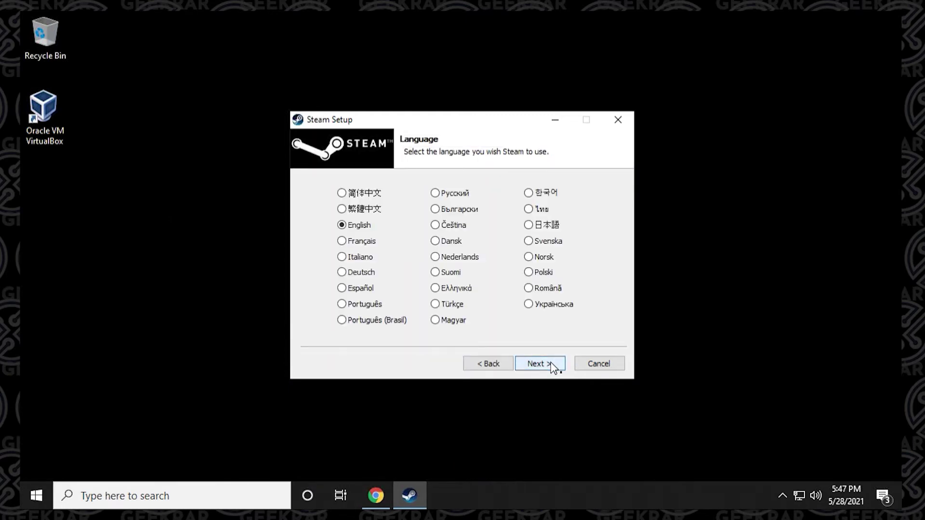
click(553, 366)
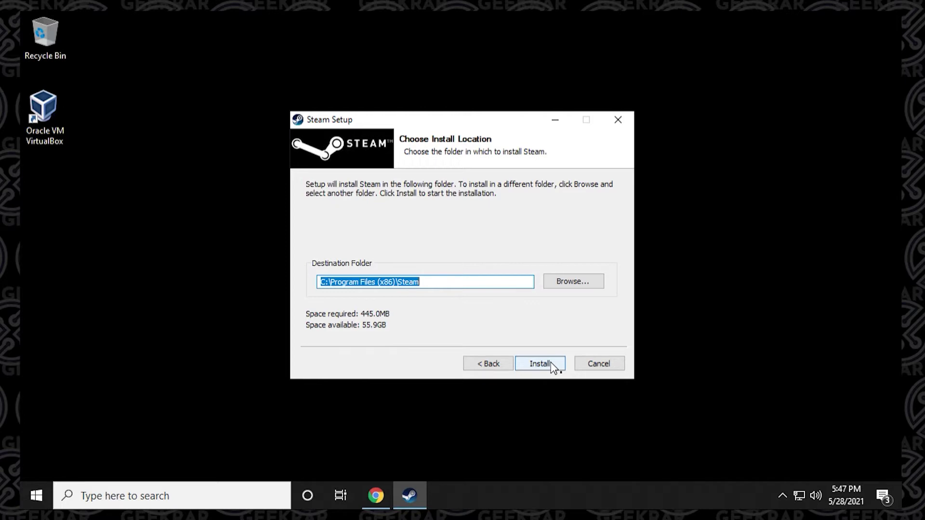
click(539, 364)
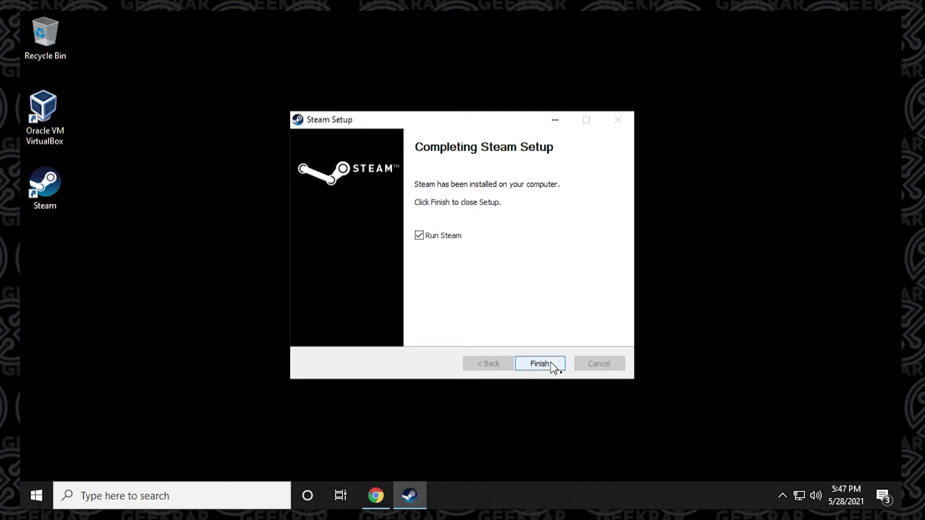
click(554, 367)
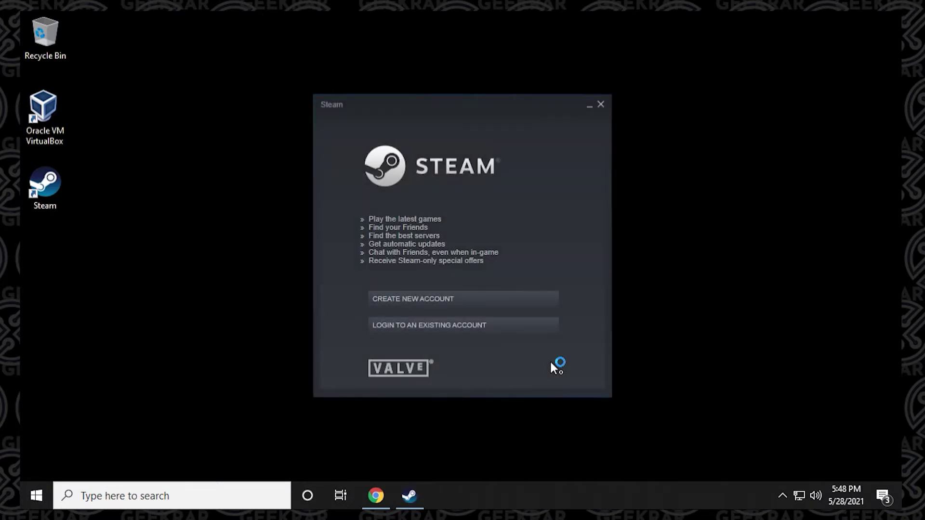
- Choose to create a new Steam account from the welcome window
click(415, 298)
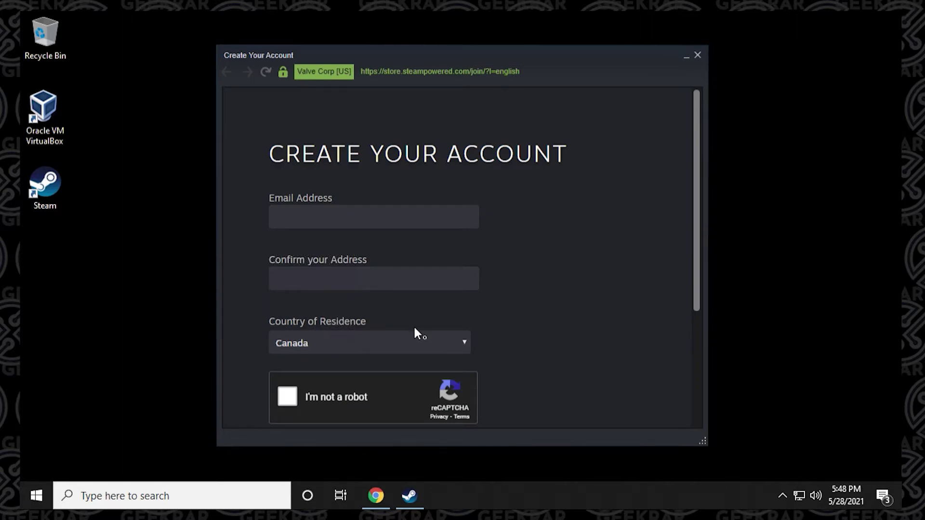
- Enter the e-mail address in both fields and pass the bicycle image reCAPTCHA
click(434, 217)
click(416, 291)
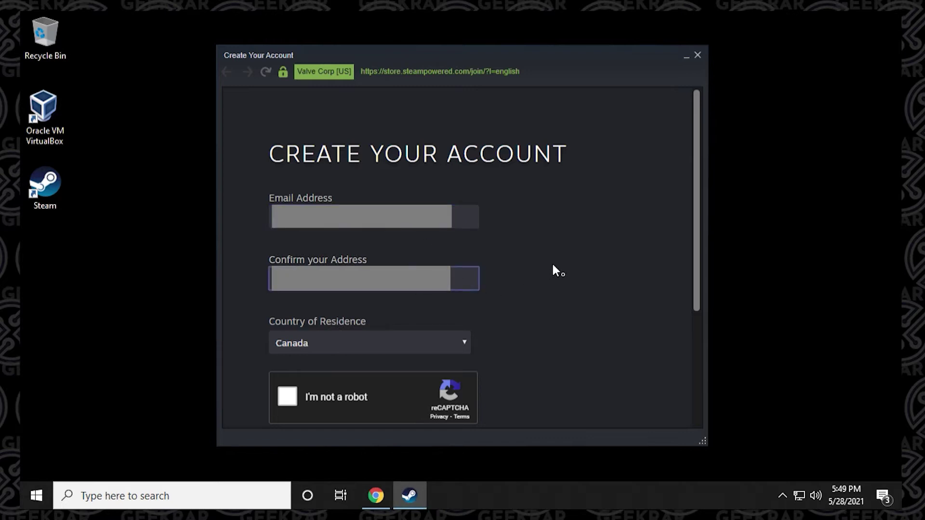
click(288, 396)
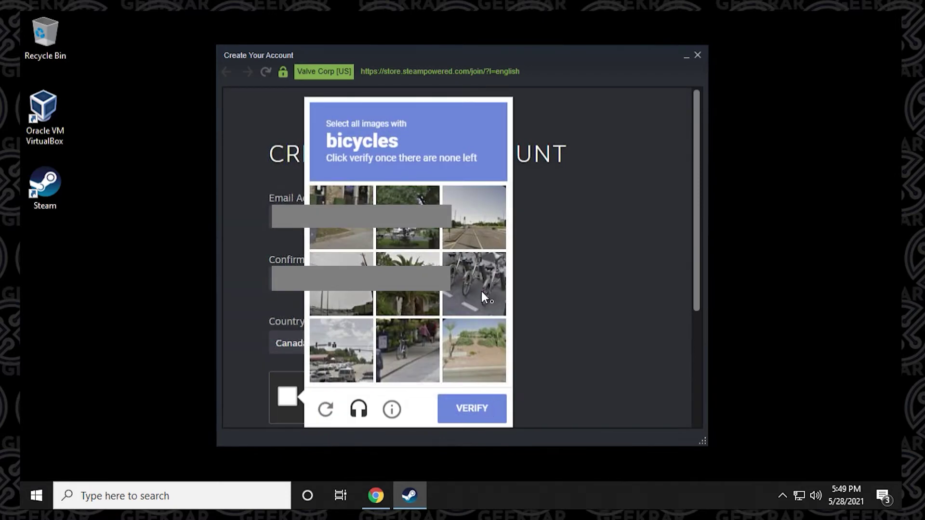
click(484, 297)
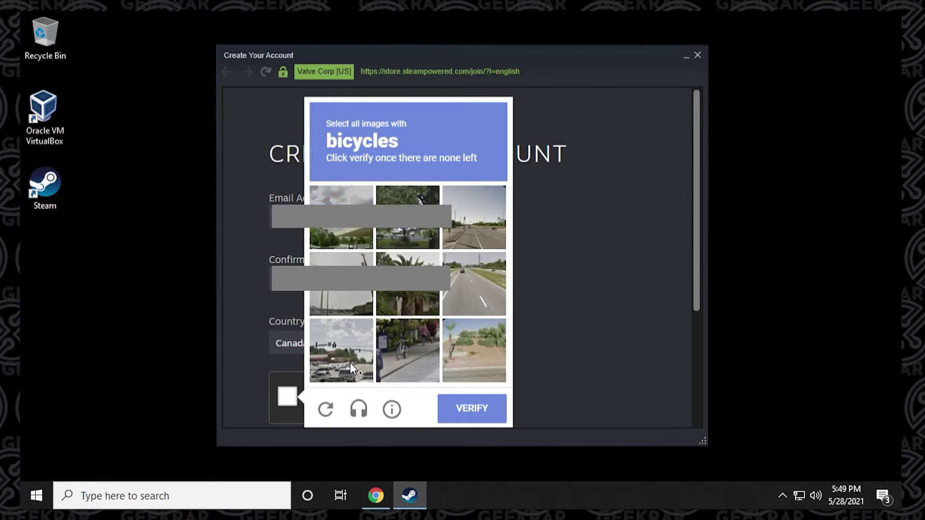
click(407, 351)
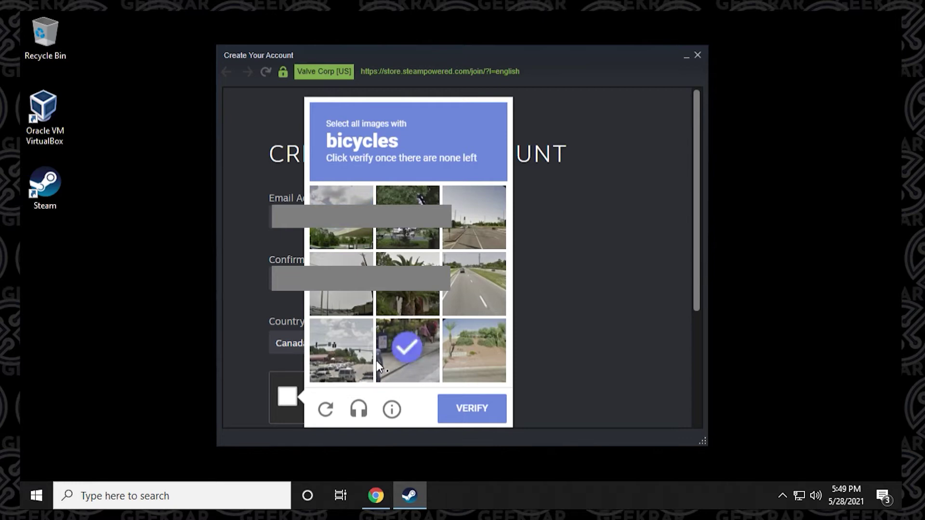
click(406, 351)
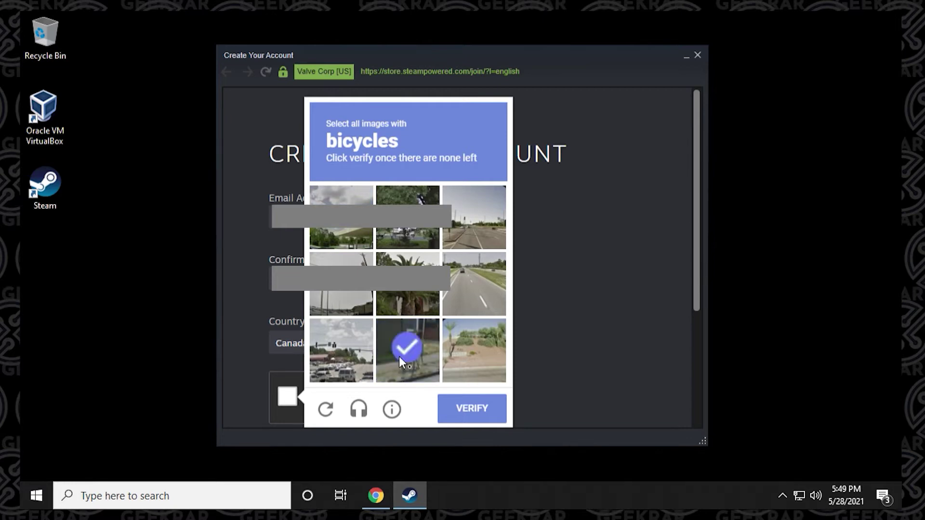
click(415, 367)
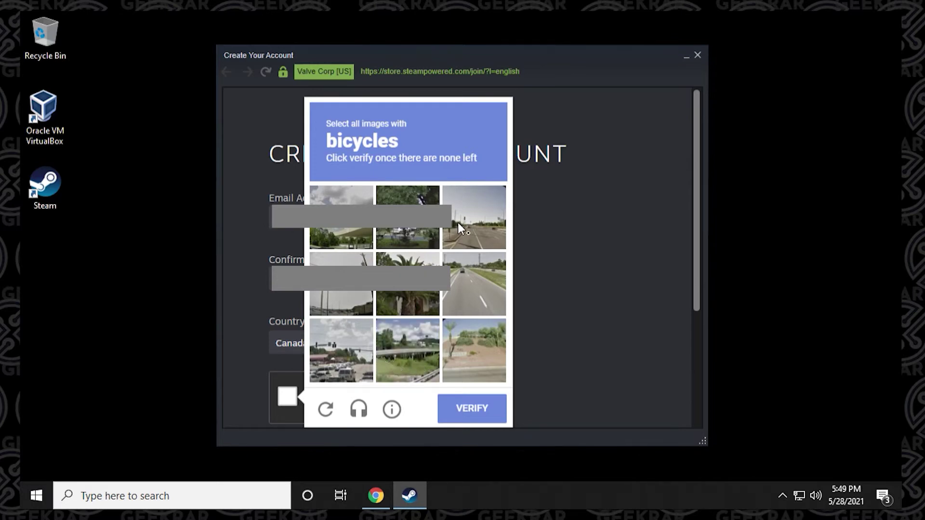
click(468, 409)
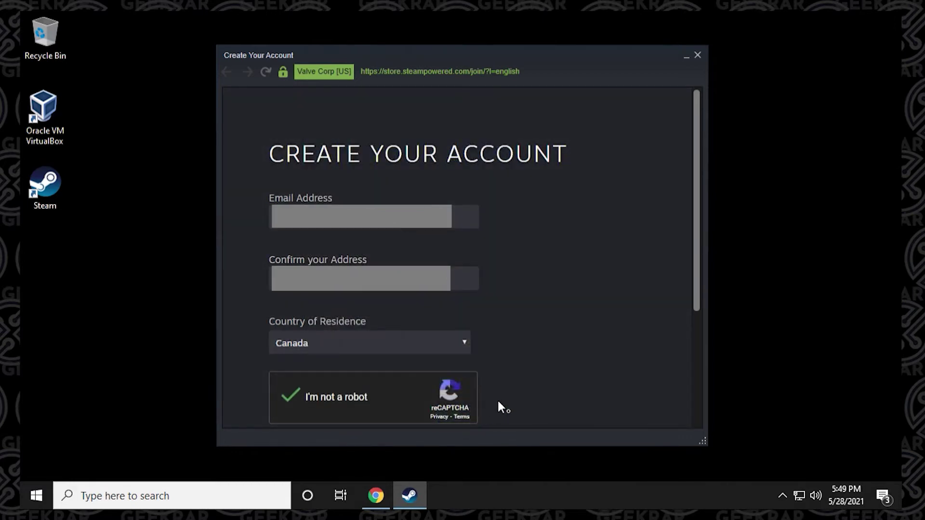
- Accept the age and terms agreement and submit the new account form
scroll(499, 402, down, 4)
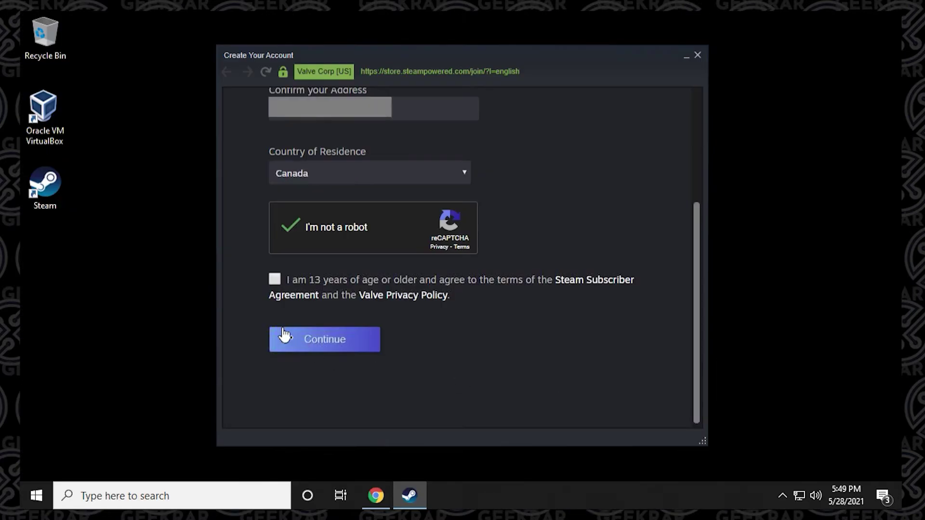
click(269, 281)
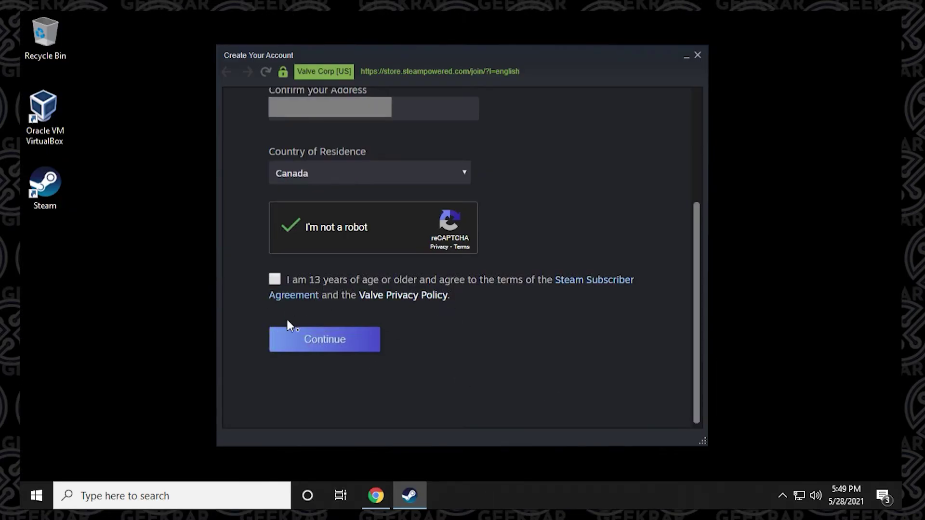
click(311, 336)
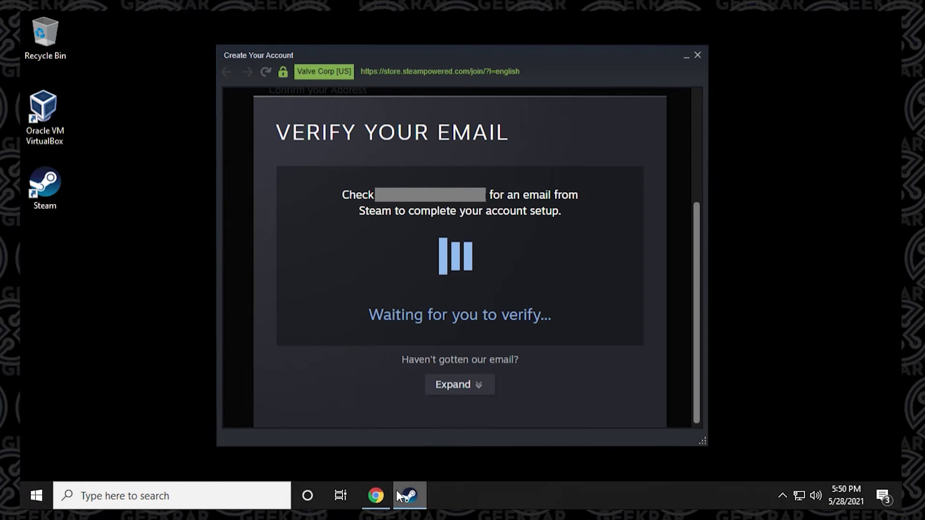
- Confirm the address via the New Steam Account Email Verification message in Gmail
click(373, 494)
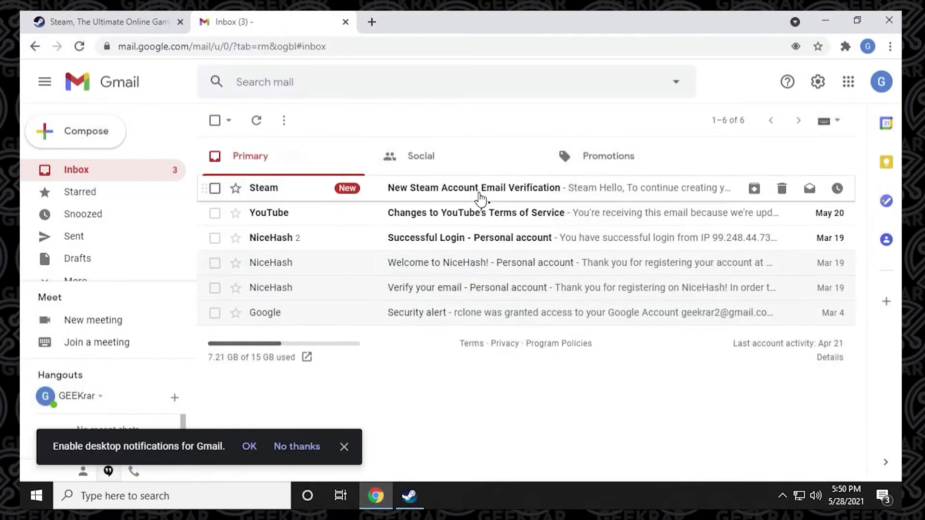
click(481, 197)
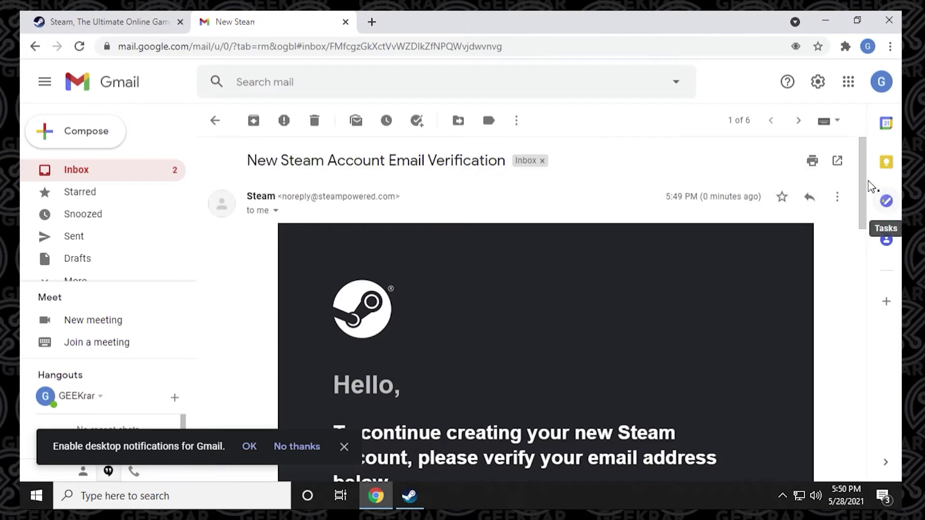
drag(862, 198, 865, 311)
scroll(866, 311, up, 3)
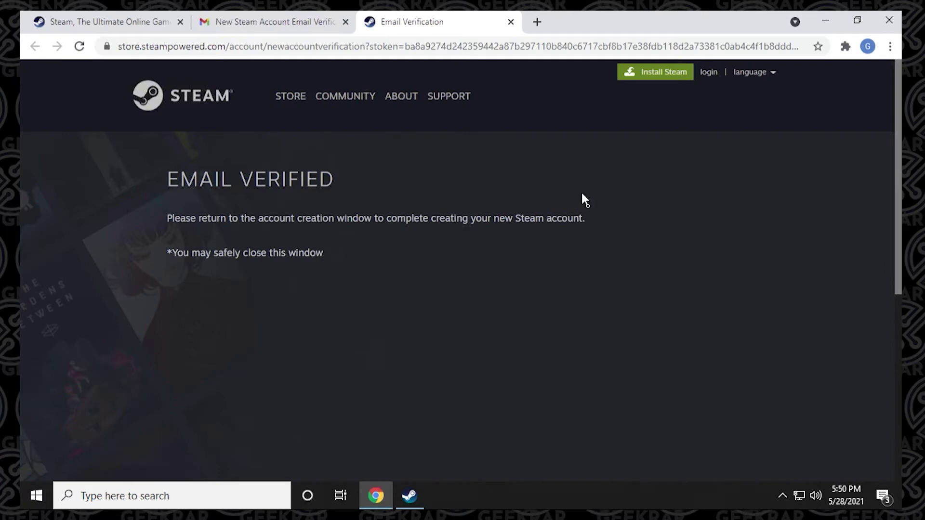
click(825, 21)
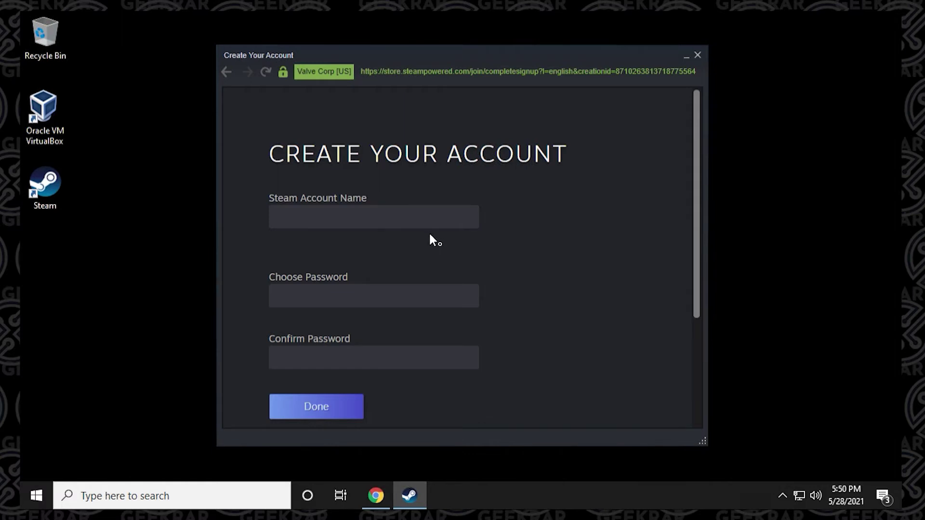
- Enter an available account name and the password twice, then submit the form
click(412, 222)
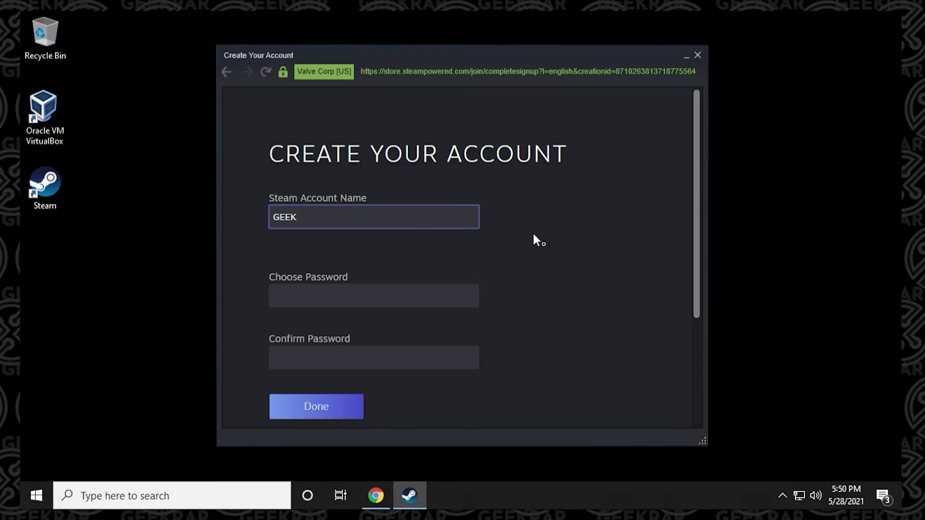
key(Tab)
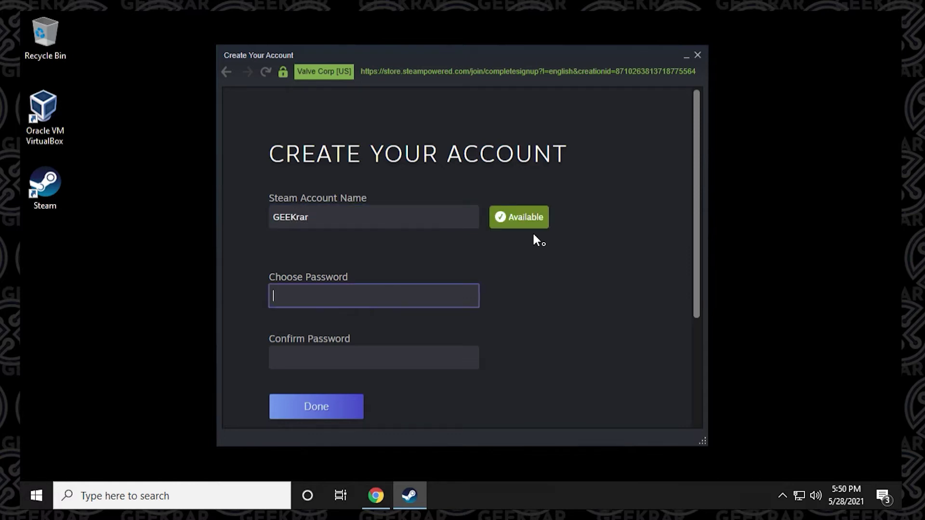
text(***)
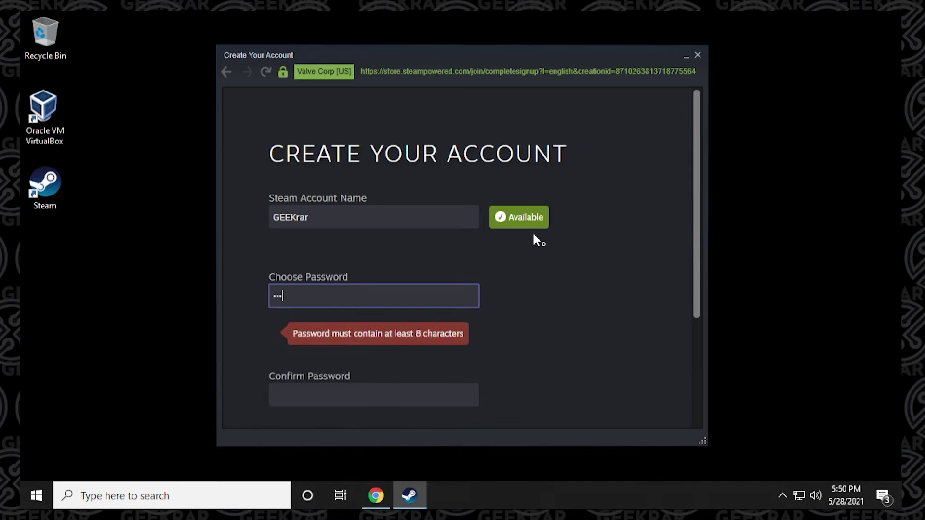
text(******)
key(Tab)
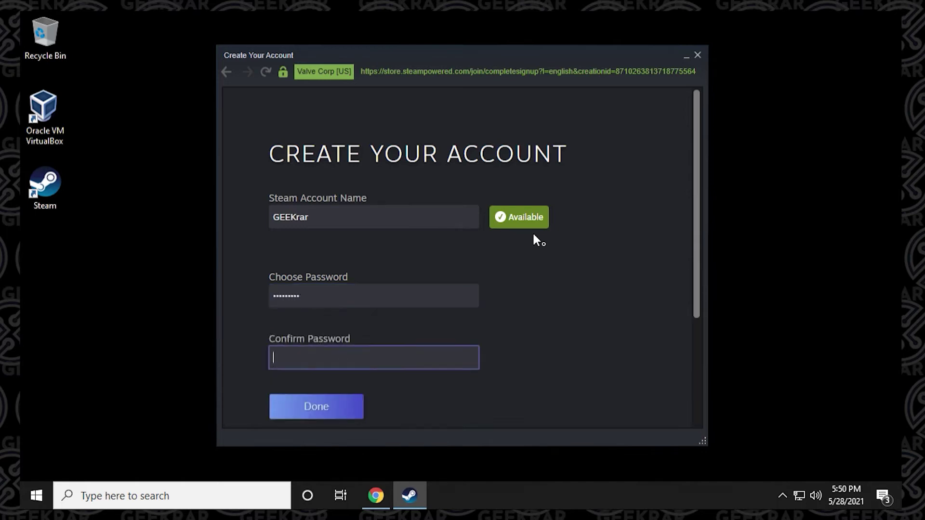
text(*********)
click(327, 413)
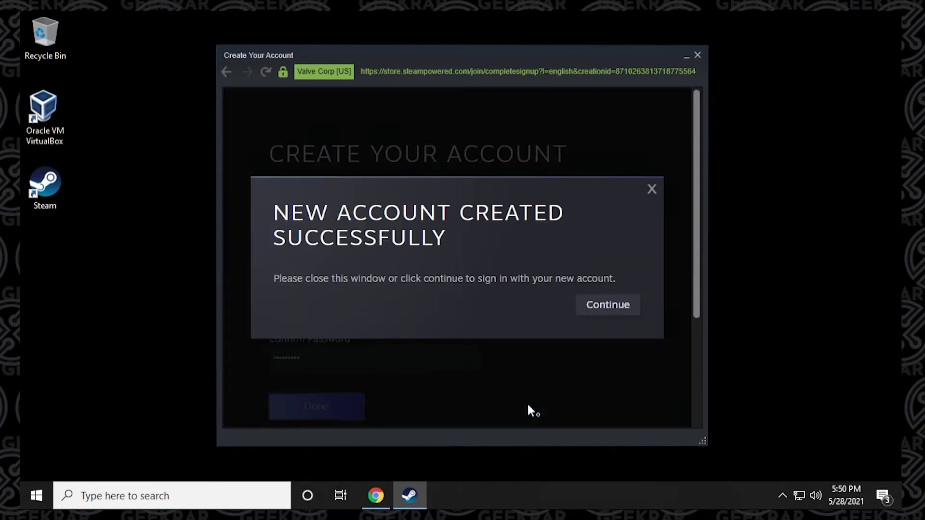
- Continue past the success dialog and log in with the new account name and password
click(591, 313)
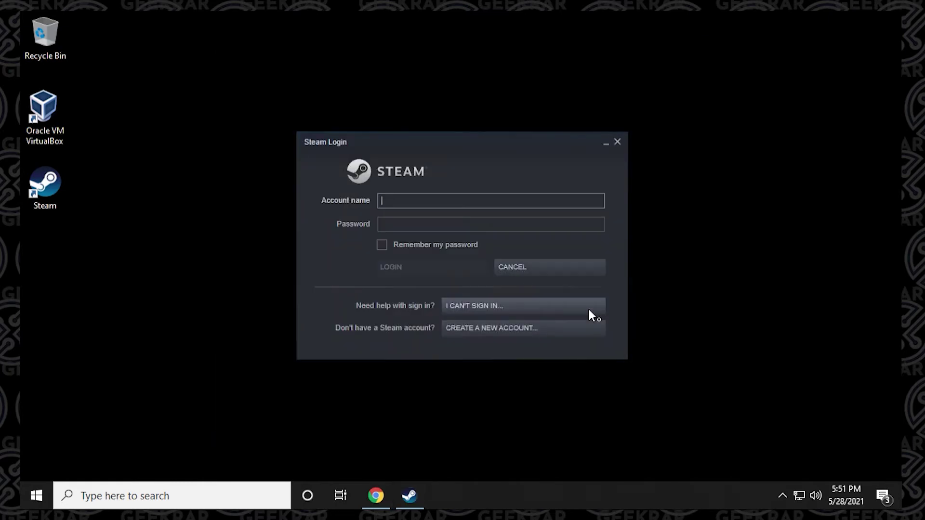
click(392, 210)
text(GEEKrar)
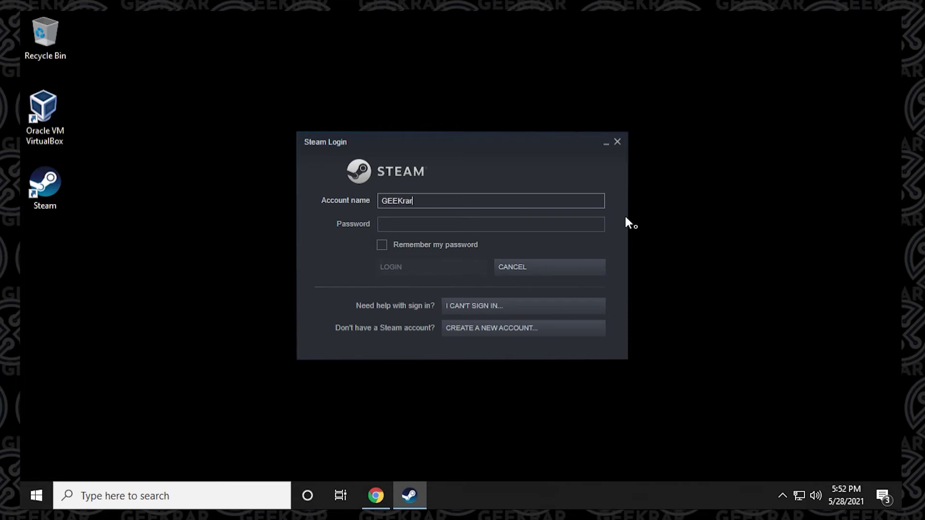
key(Tab)
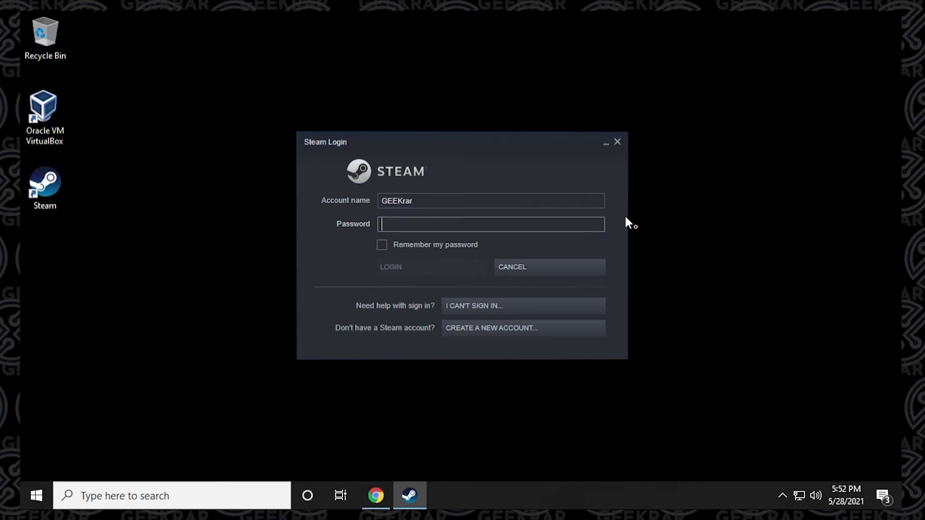
text(•••)
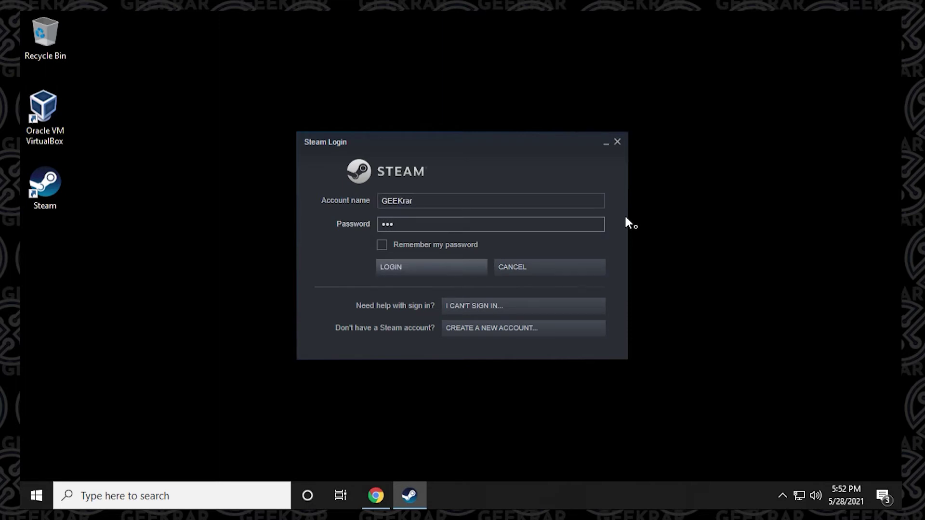
text(••••••)
key(Return)
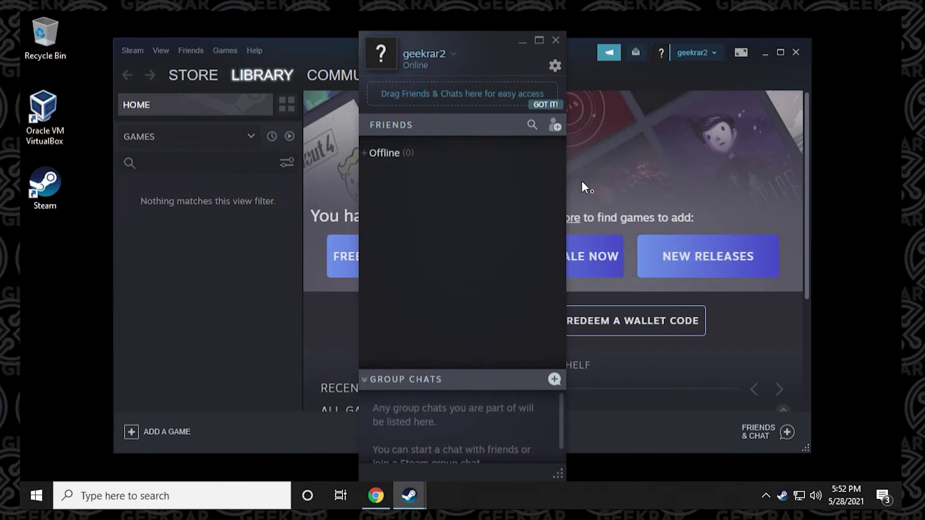
- Close the Friends search and Friends list to show the 0-game Library, and maximize Steam
click(532, 125)
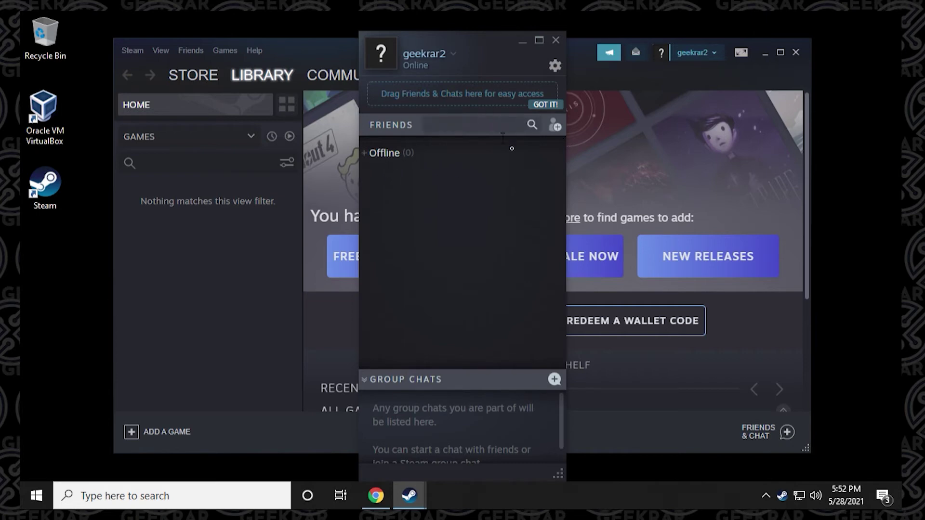
click(449, 239)
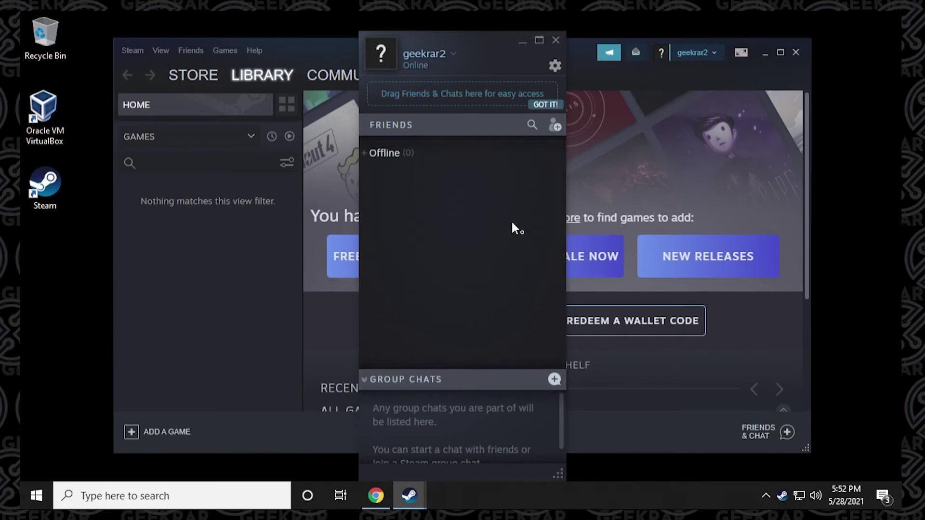
click(556, 40)
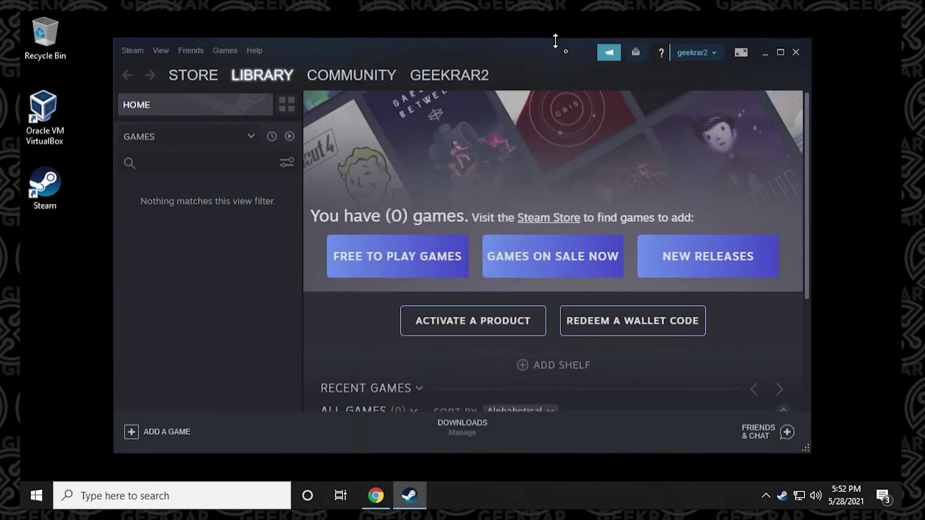
click(780, 51)
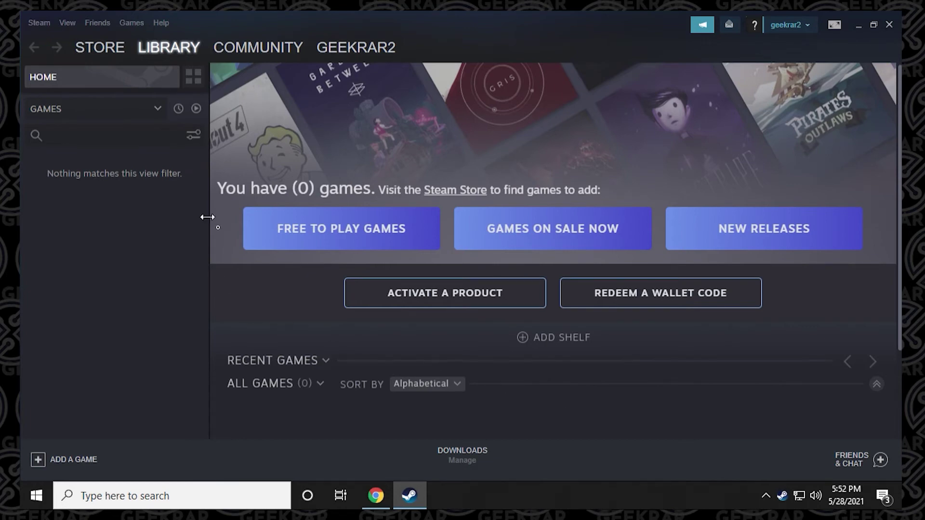
- Browse the Community Activity and profile welcome pages, then go to the Steam Store
click(265, 47)
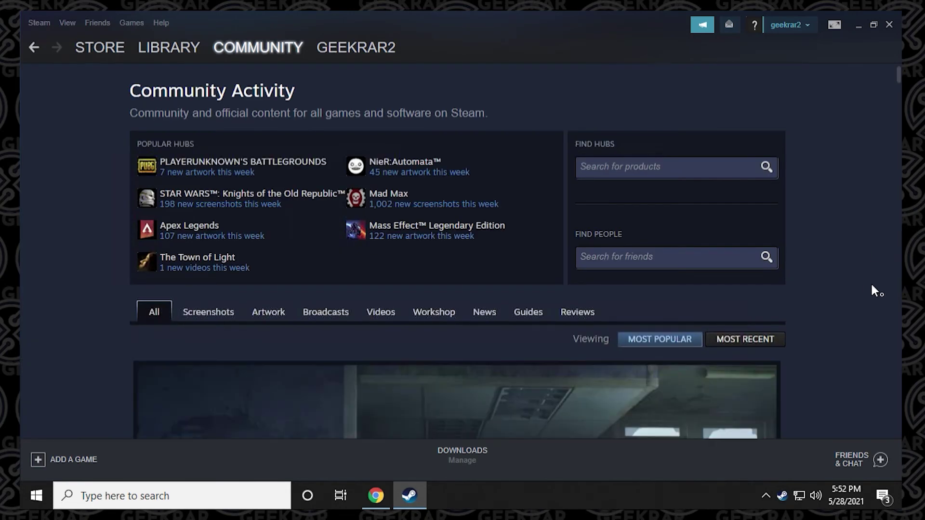
scroll(871, 282, down, 8)
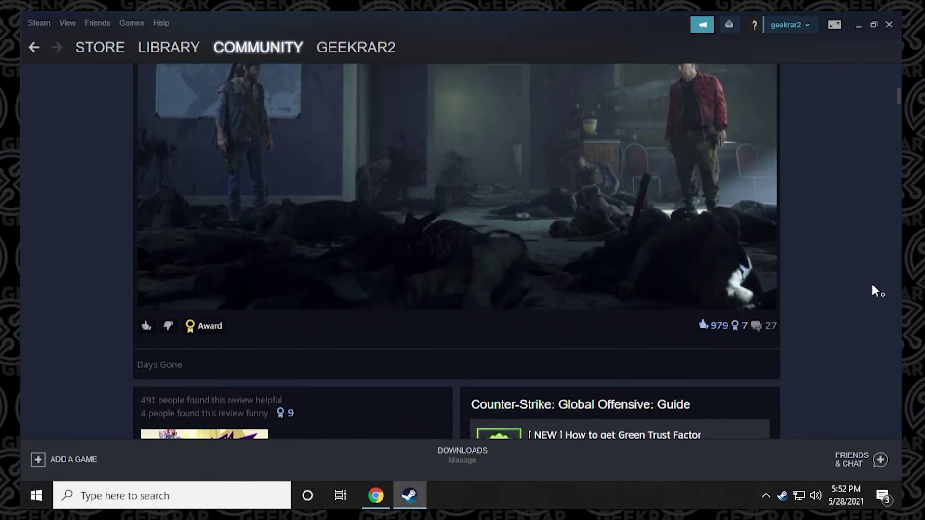
scroll(872, 282, up, 8)
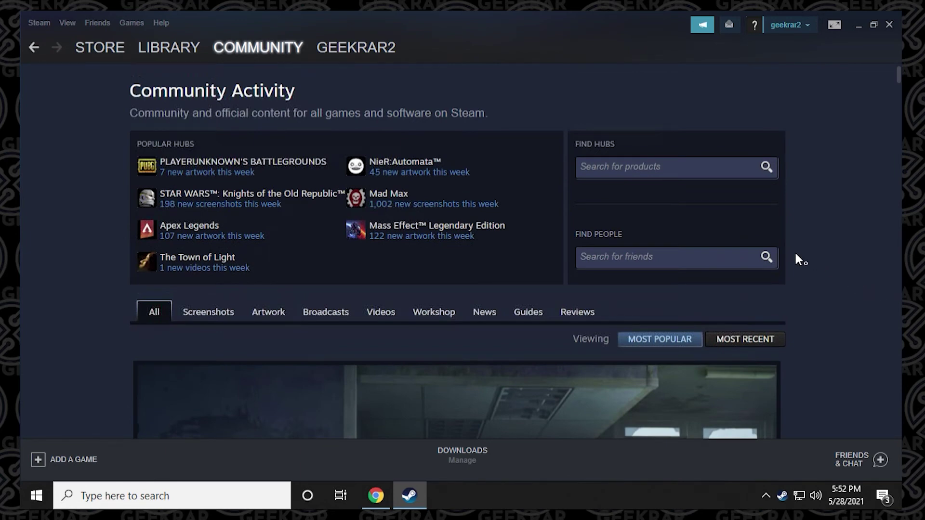
mouse_move(347, 44)
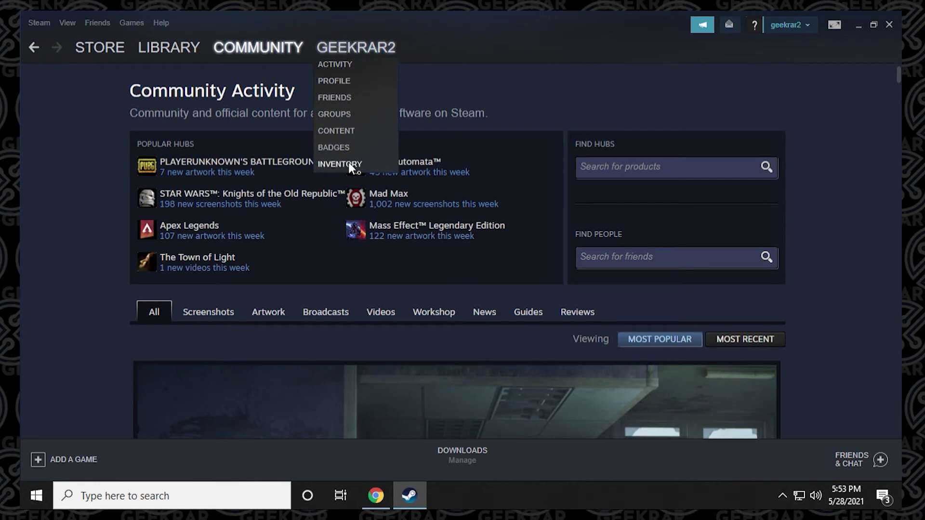
click(339, 67)
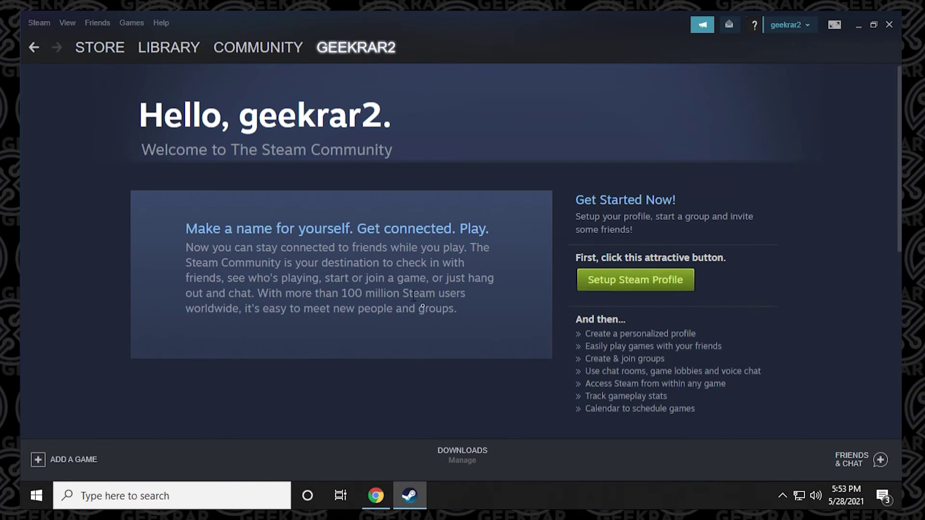
click(104, 51)
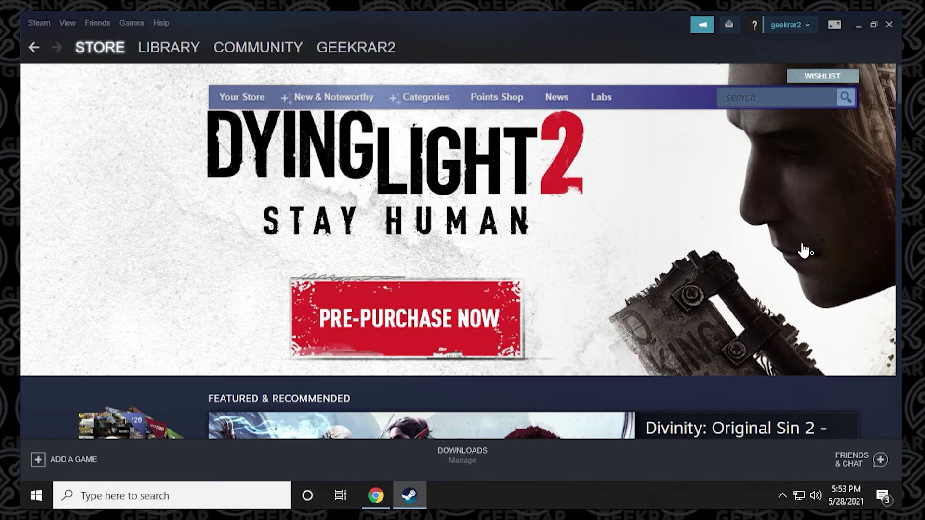
scroll(804, 250, down, 8)
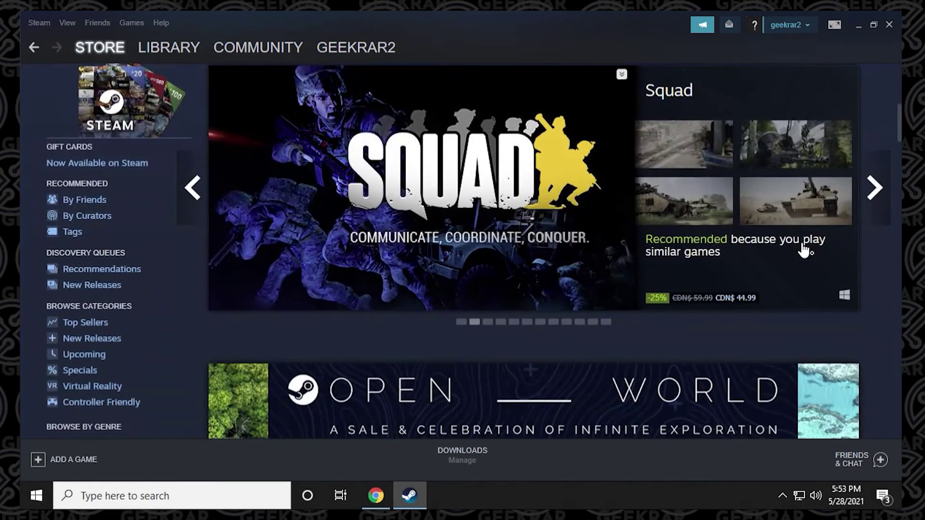
scroll(803, 250, up, 2)
click(873, 188)
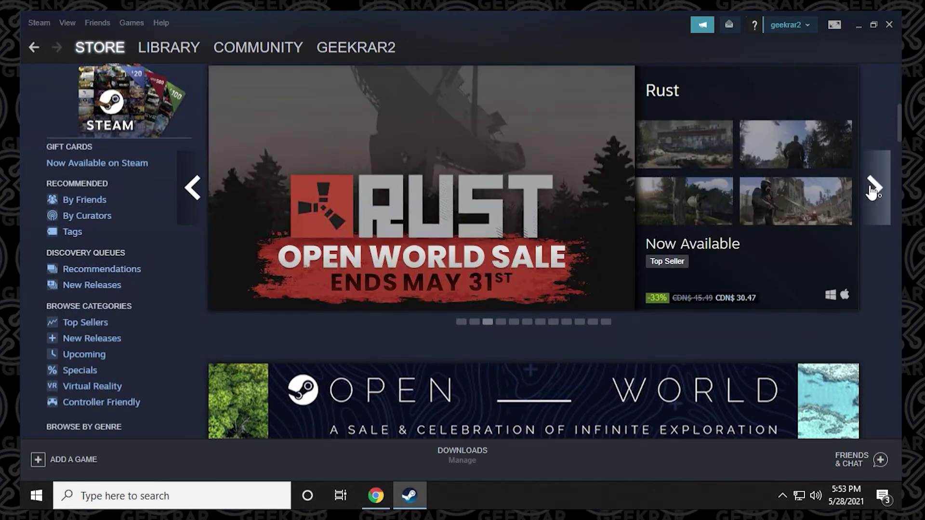
click(873, 189)
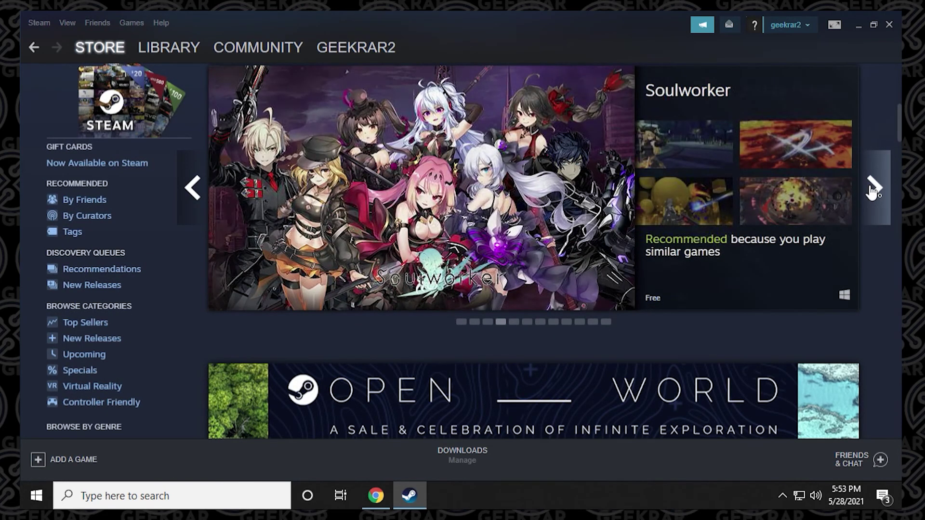
click(873, 189)
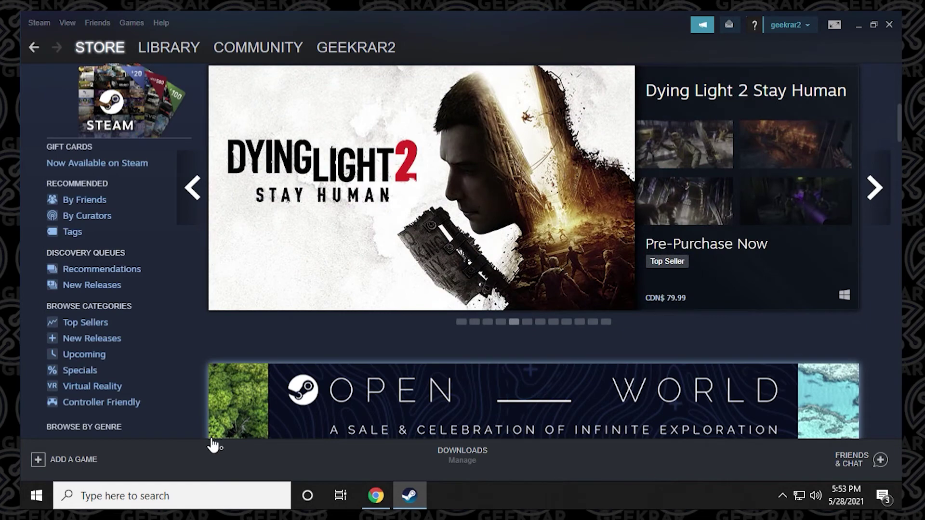
scroll(153, 326, down, 3)
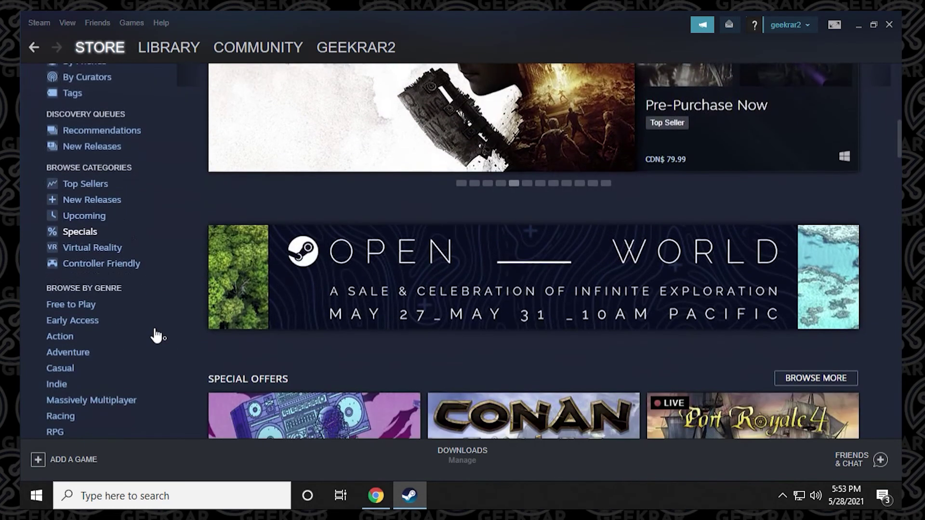
scroll(156, 336, down, 1)
scroll(157, 335, up, 2)
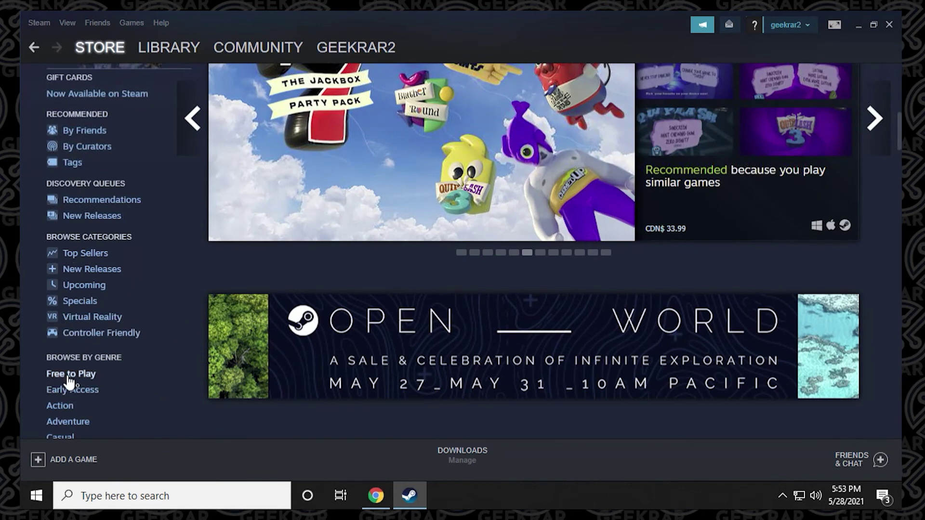
click(96, 378)
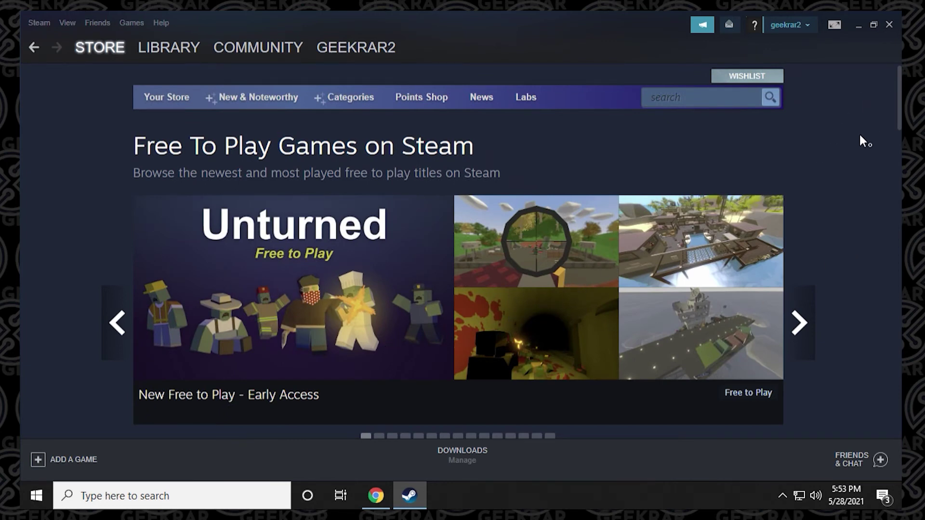
- Cycle the Free To Play featured carousel forward, then back to the Unturned Early Access highlight
scroll(859, 137, down, 7)
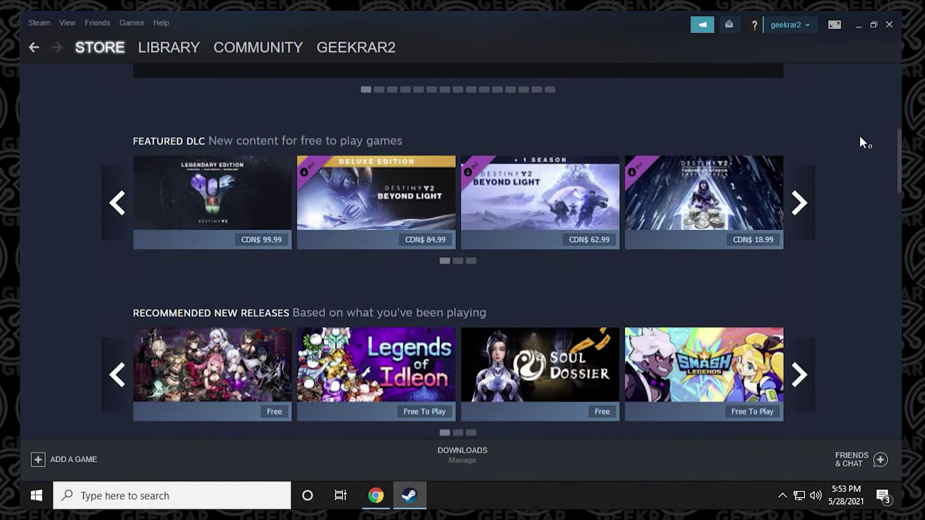
scroll(860, 137, up, 7)
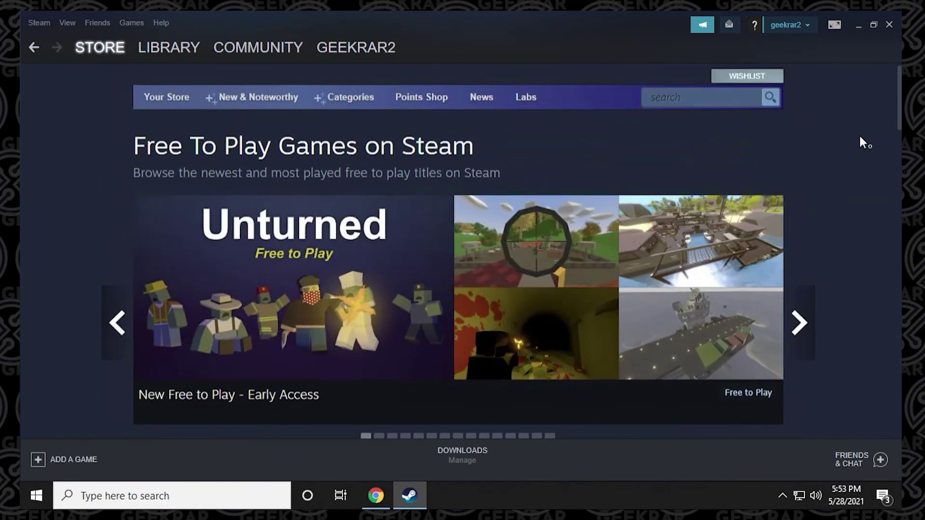
click(805, 333)
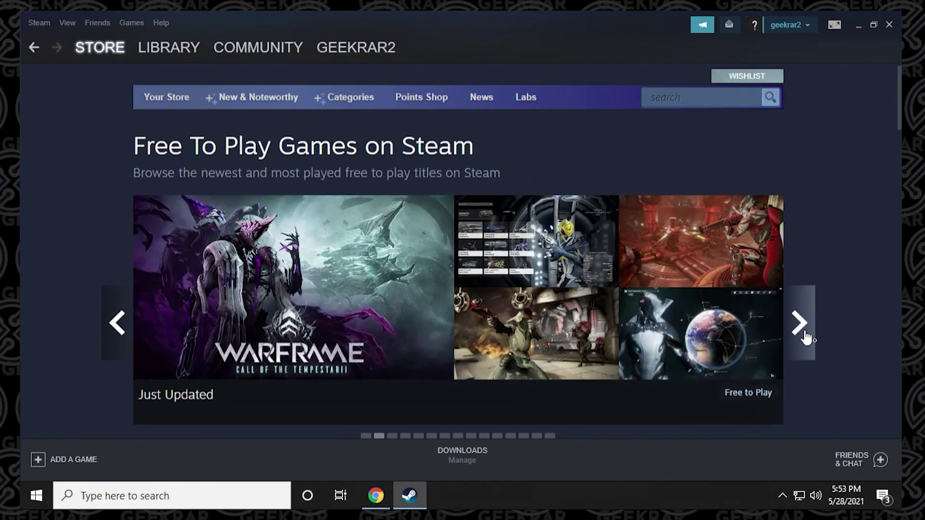
click(806, 336)
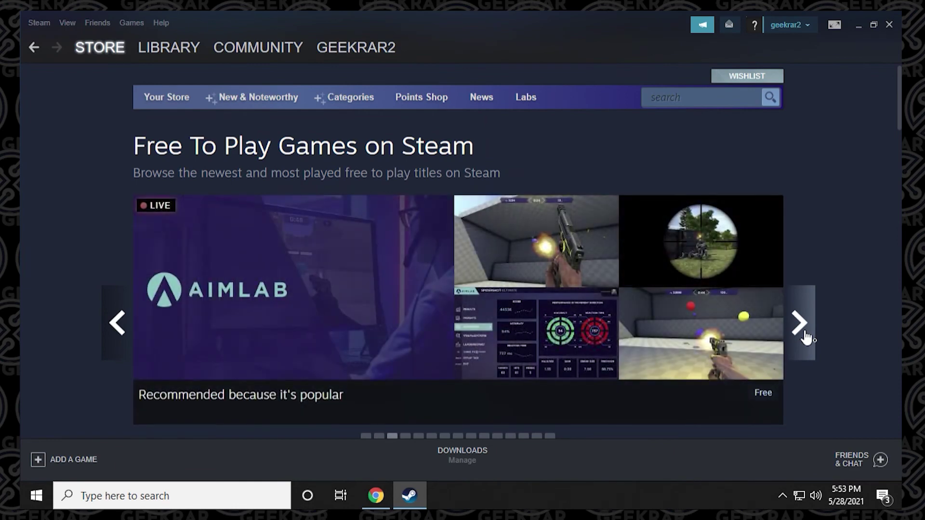
click(806, 337)
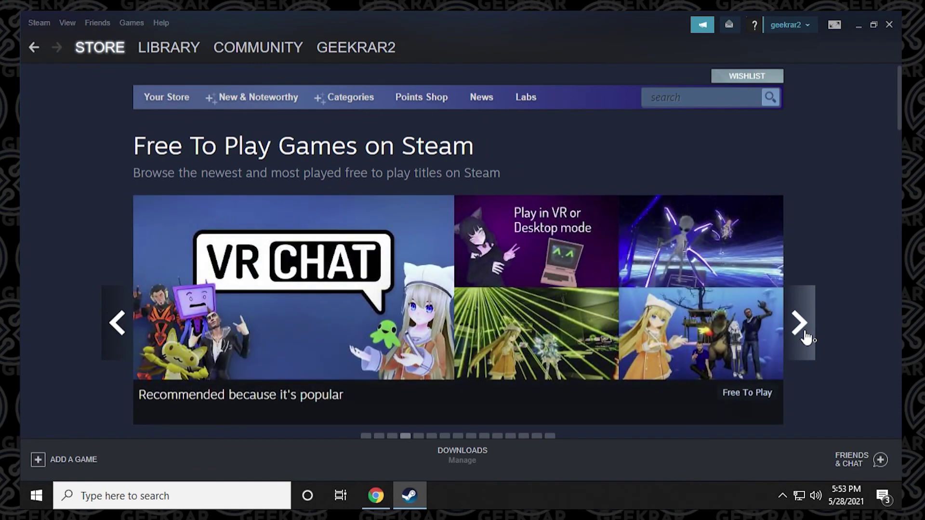
click(116, 323)
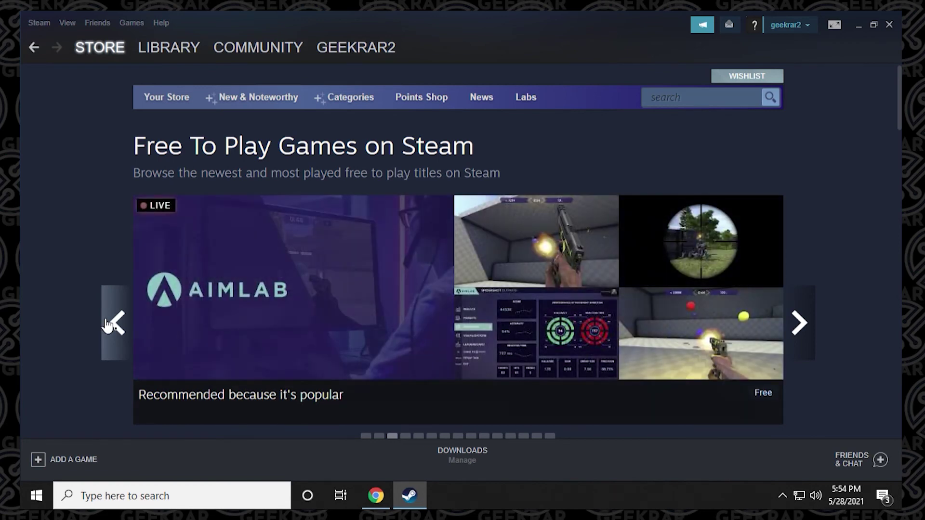
click(107, 325)
click(107, 326)
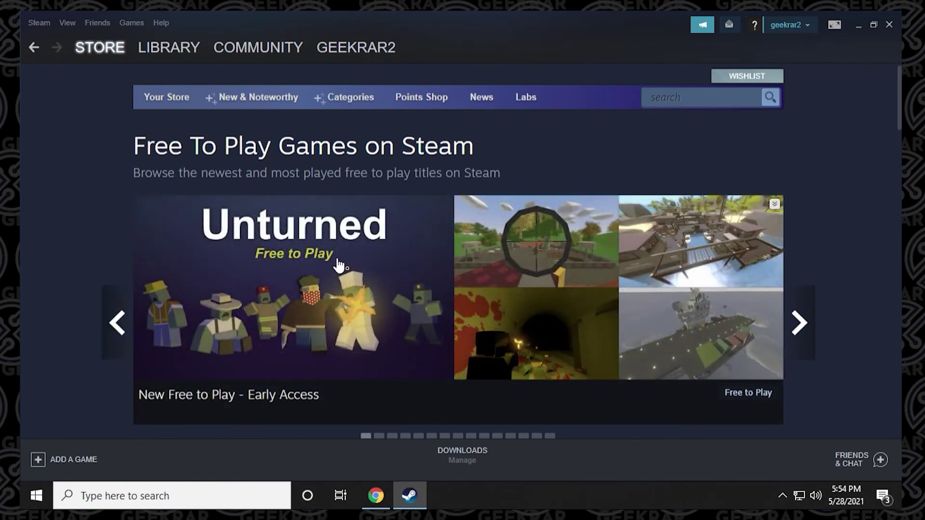
- Install Unturned from its store page with shortcuts and let the 1.3 GB download finish
click(431, 232)
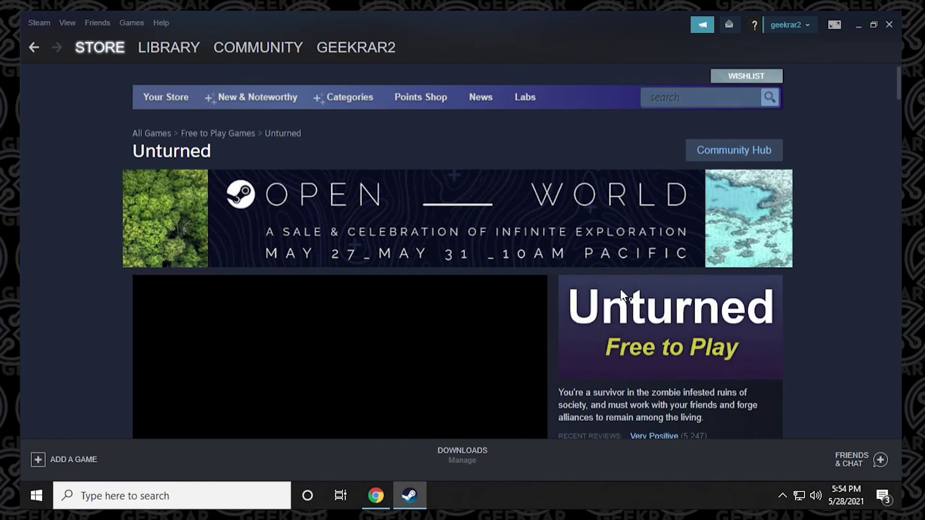
scroll(847, 241, down, 3)
scroll(846, 241, down, 3)
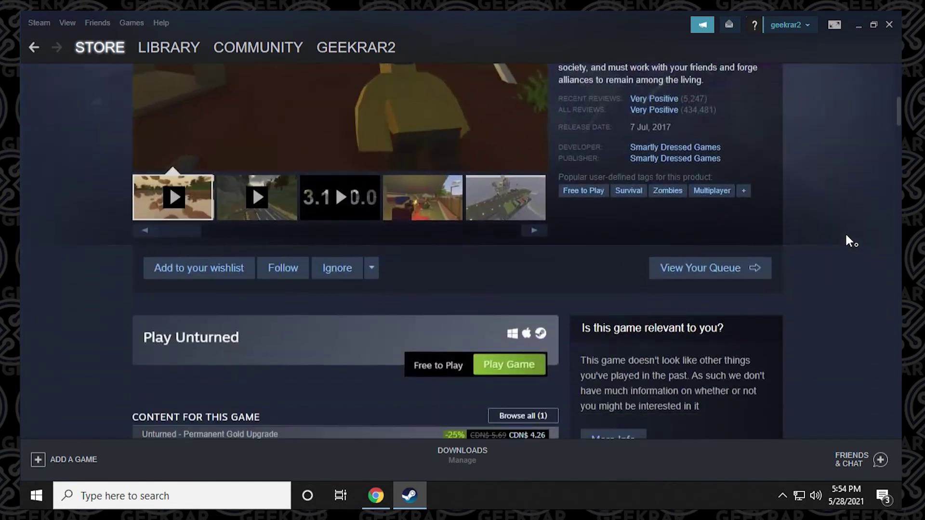
scroll(846, 241, up, 3)
scroll(846, 241, down, 5)
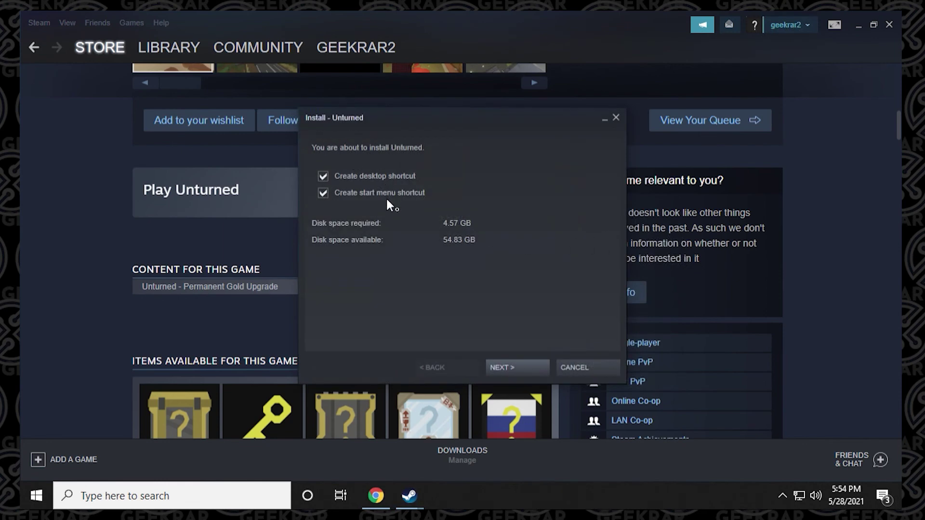
click(525, 373)
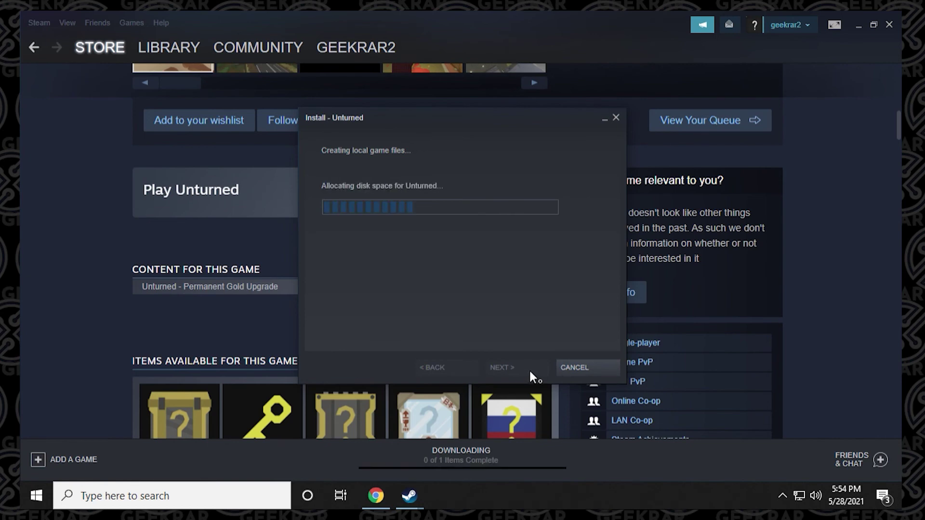
click(602, 366)
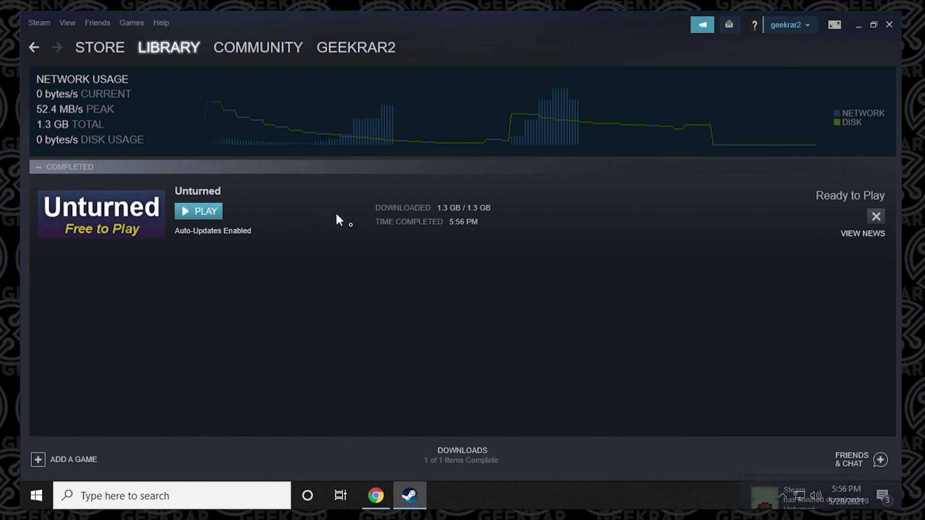
- Launch Unturned, declining BattlEye installation and ticking 'Do not ask me again'
click(215, 214)
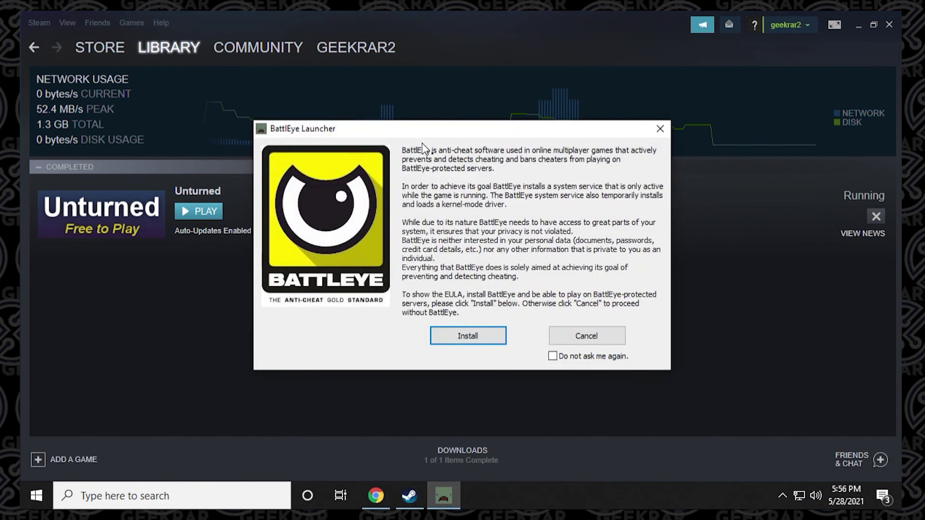
click(578, 357)
click(579, 337)
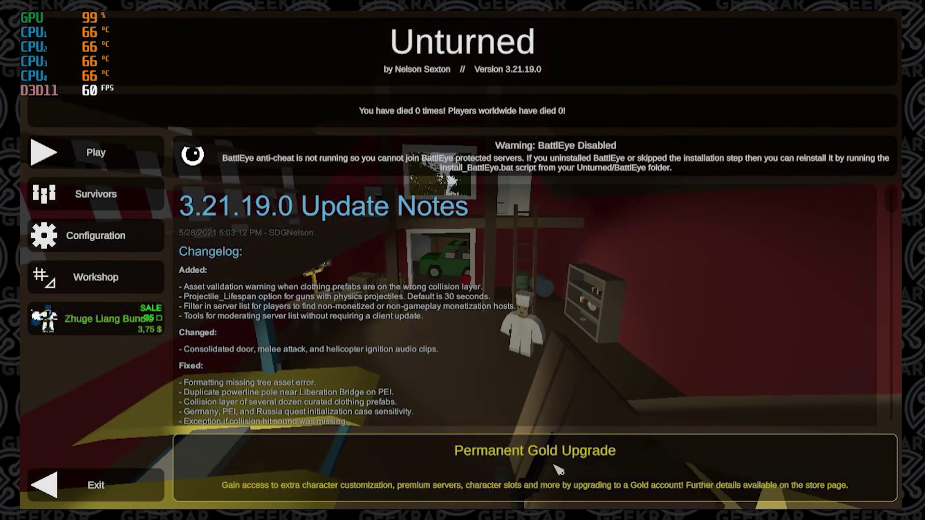
- Look at Unturned's Play options (Singleplayer, Matchmaking, Servers), then go back to the main menu
click(116, 161)
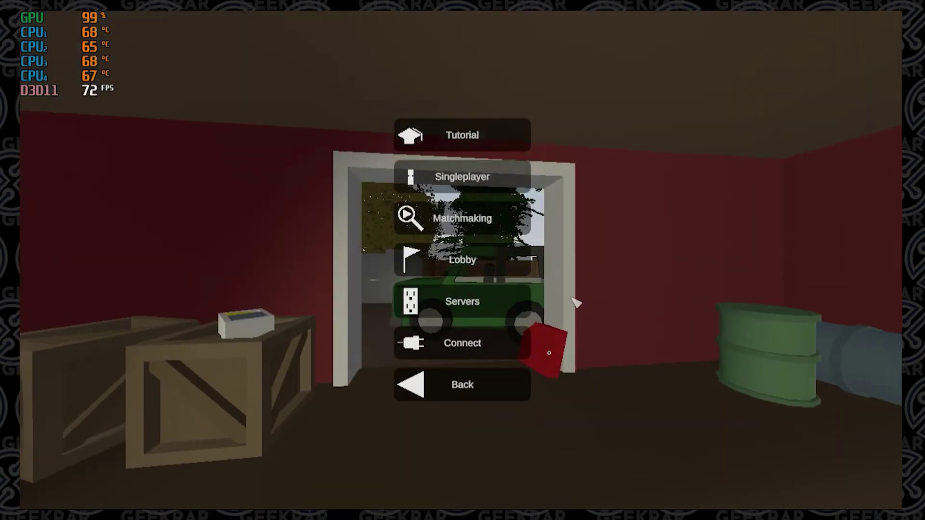
click(495, 396)
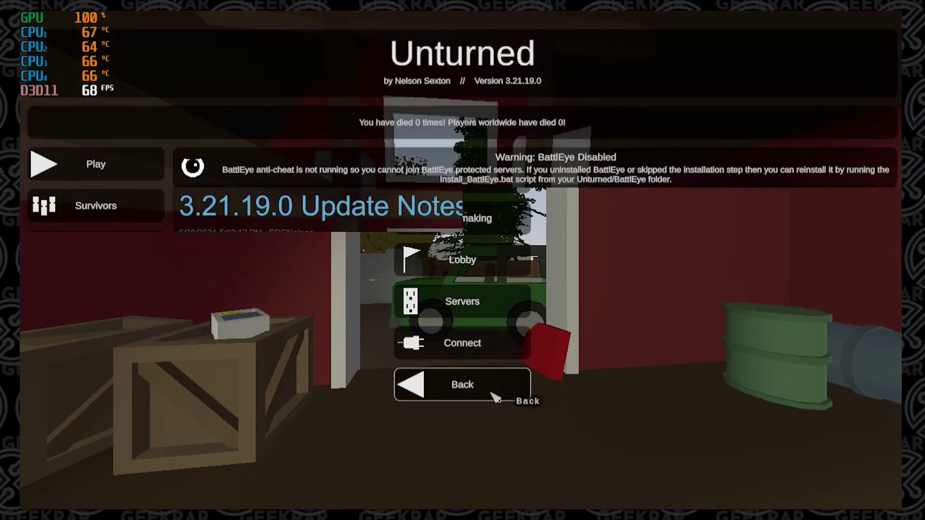